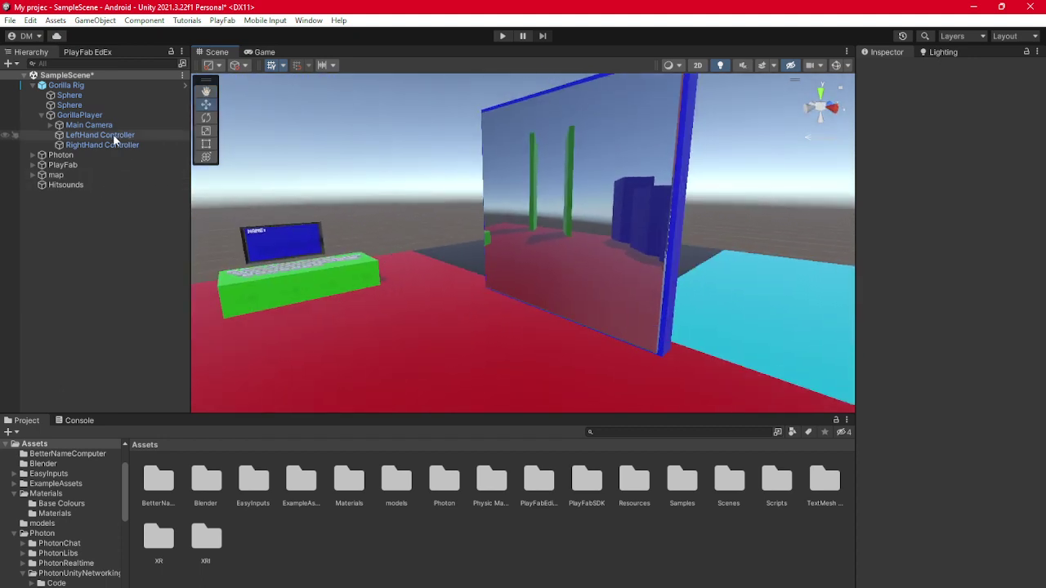
Add a 3D Capsule as a child of the LeftHand Controller and frame it in the scene.
right_click(114, 140)
mouse_move(172, 340)
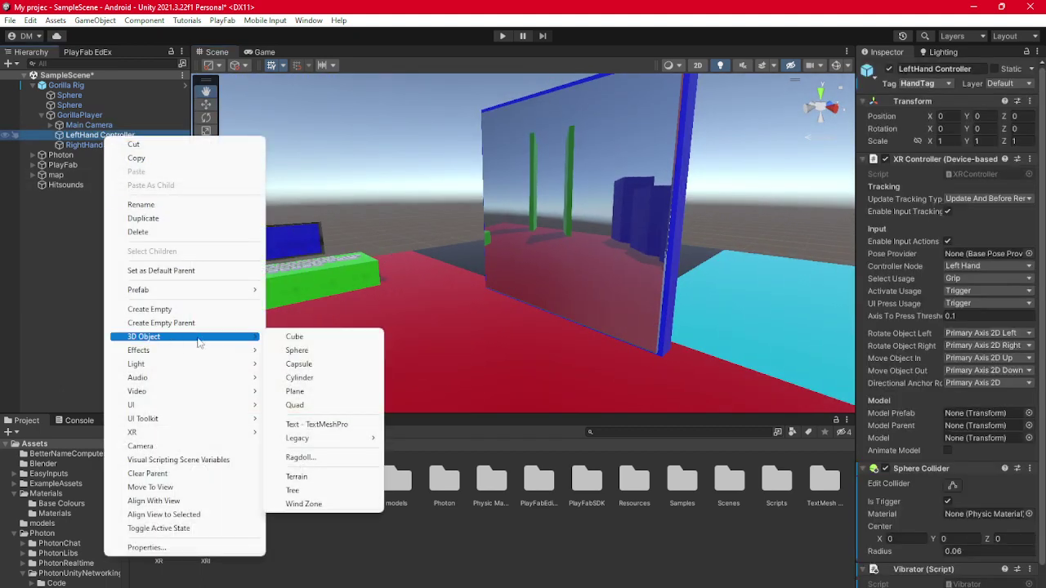
click(311, 365)
key(f)
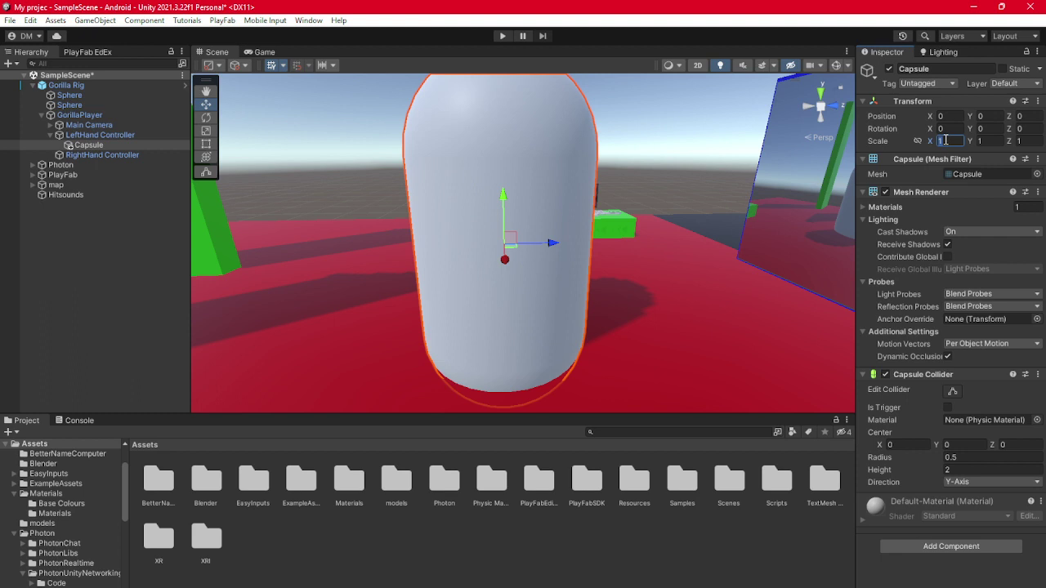
Set the capsule's scale to 0.05 on the X, Y and Z axes.
key(BackSpace)
text(.5)
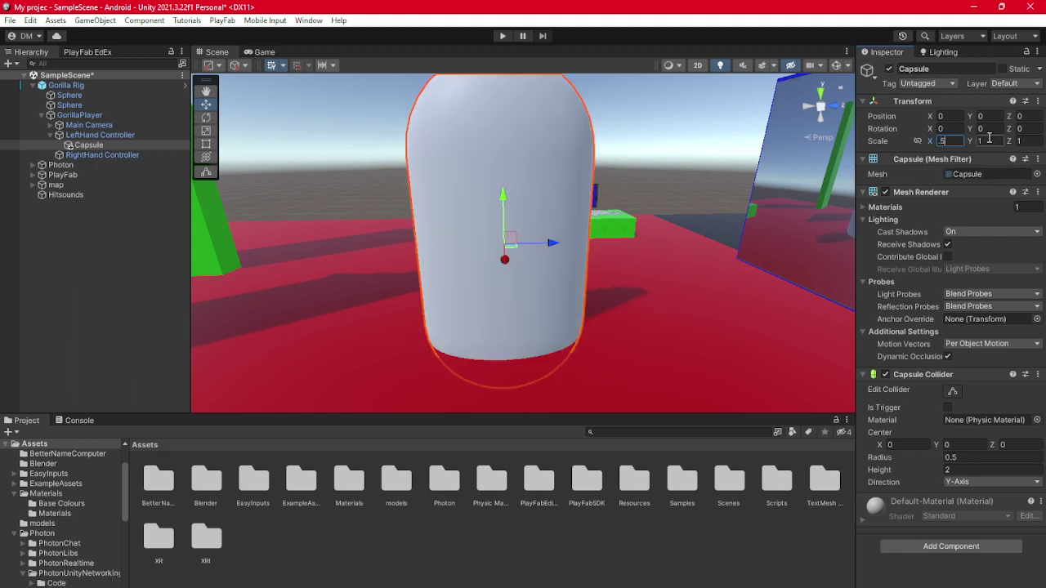
key(BackSpace)
text(0)
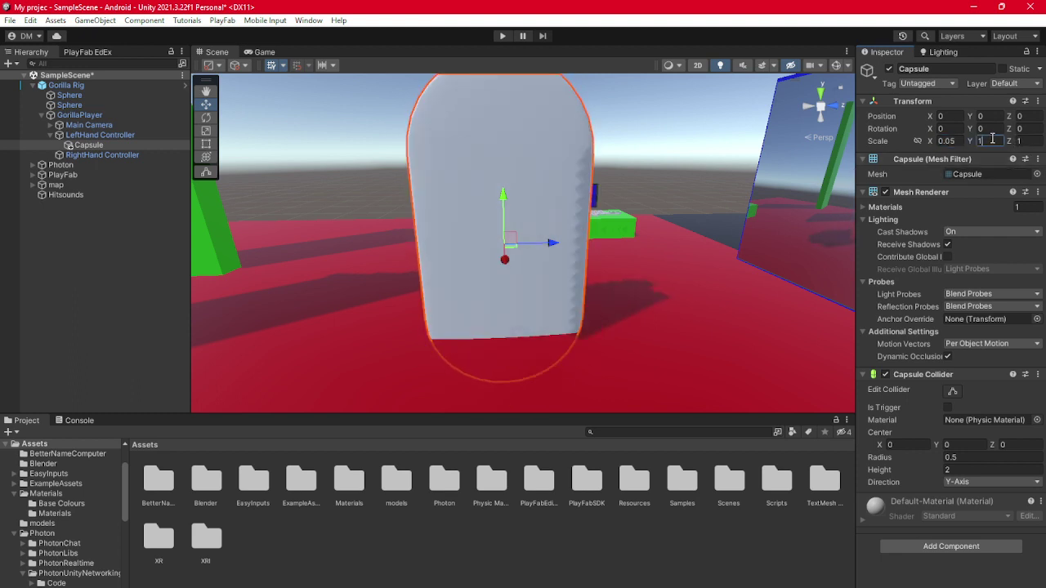
text(.05)
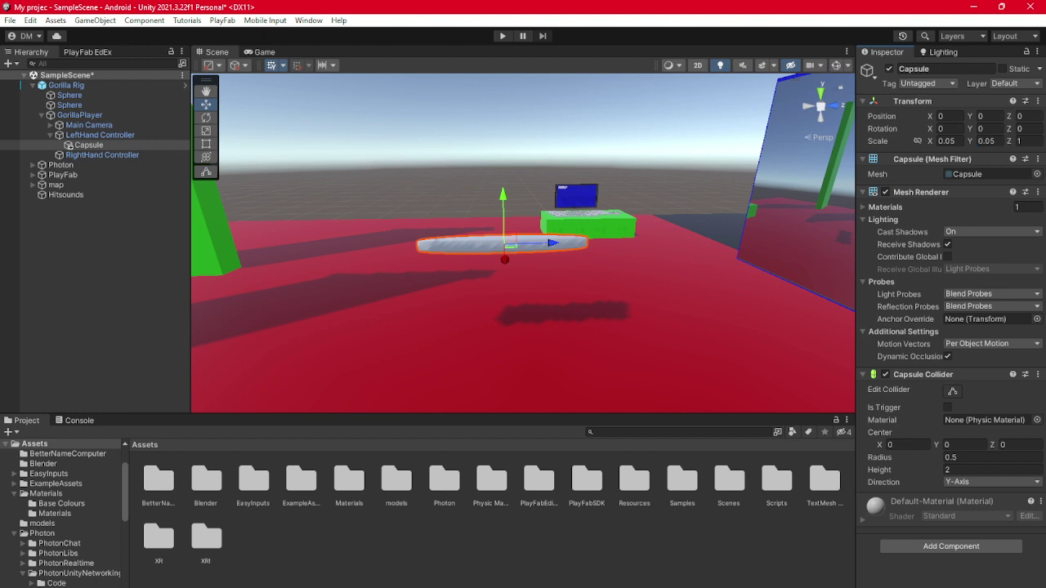
key(BackSpace)
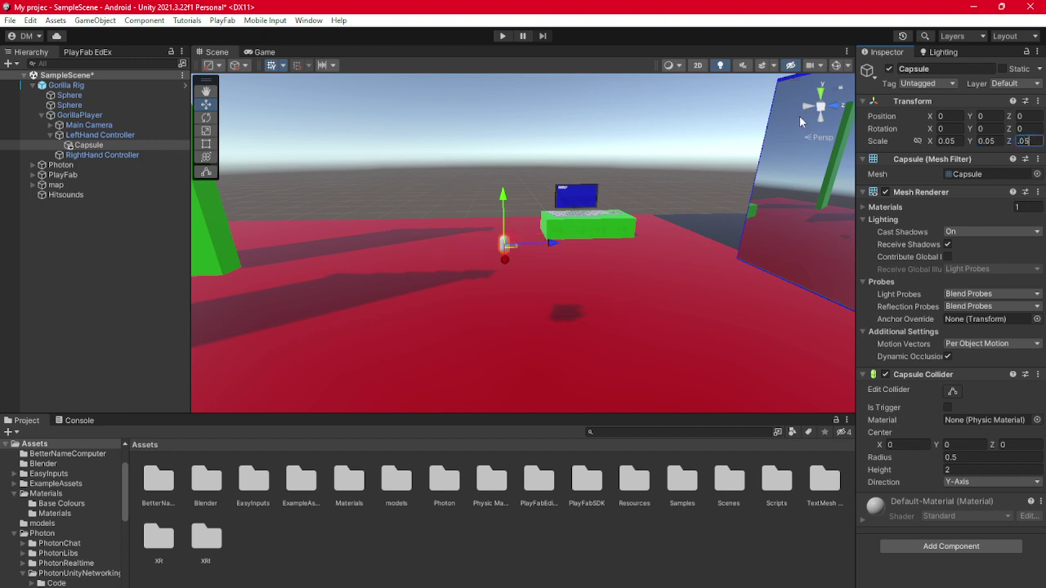
Rotate the capsule 90 degrees about its X axis so it lies horizontally.
key(w)
right_drag(554, 233, 528, 221)
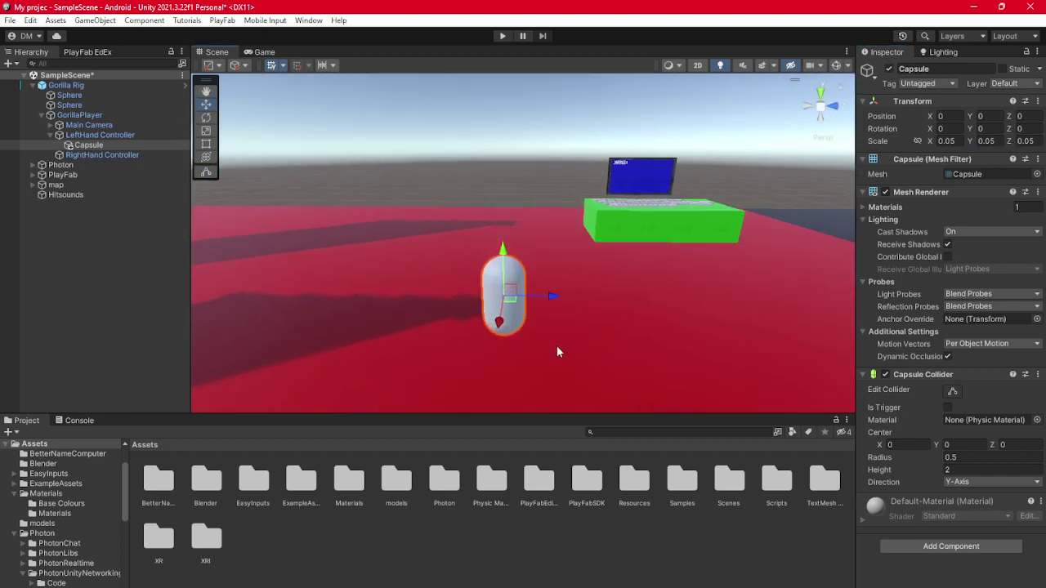
key(s)
right_drag(477, 278, 606, 265)
key(w)
key(s)
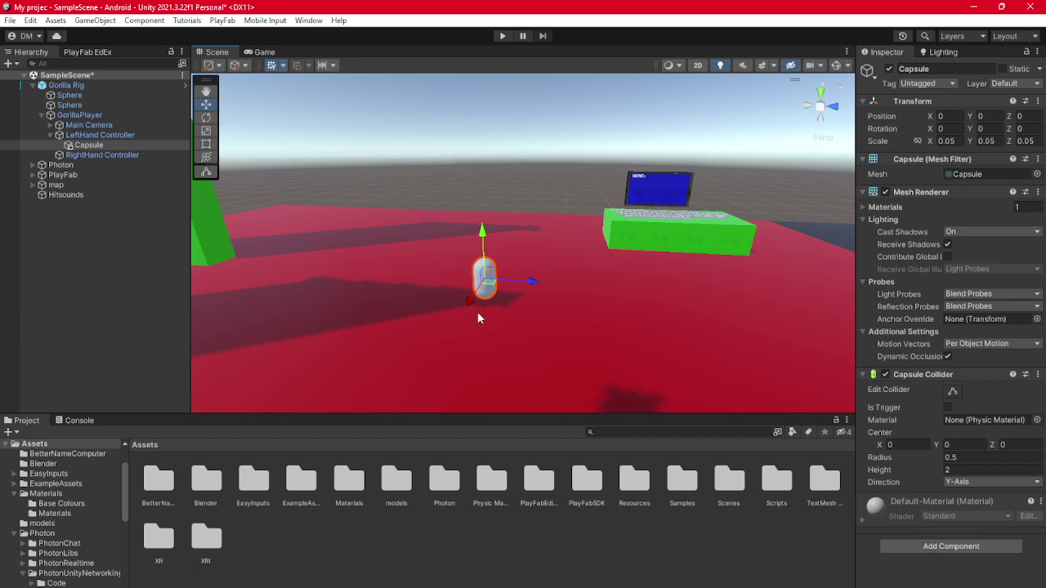
right_drag(408, 298, 390, 295)
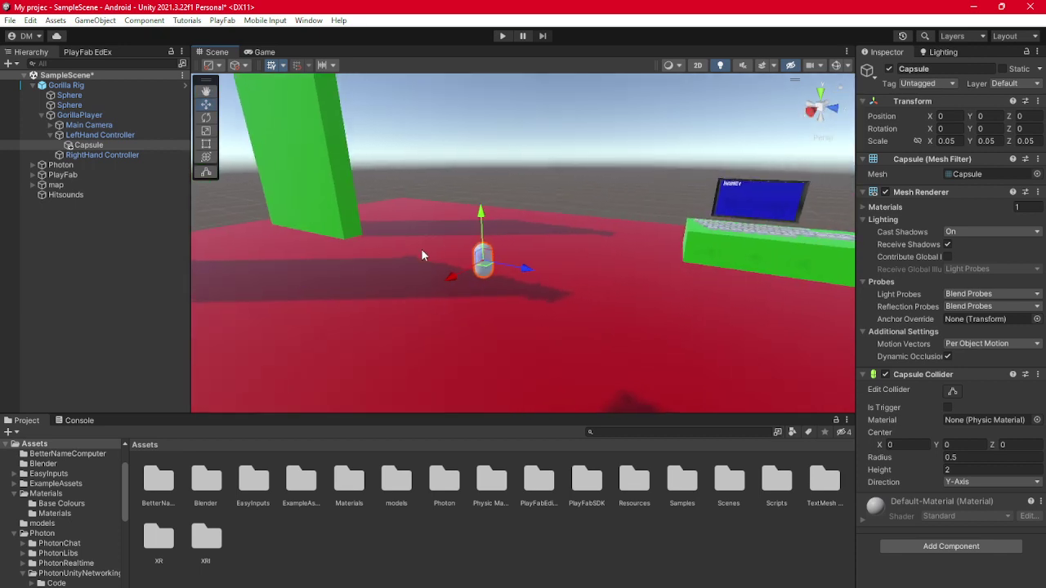
right_drag(421, 255, 563, 262)
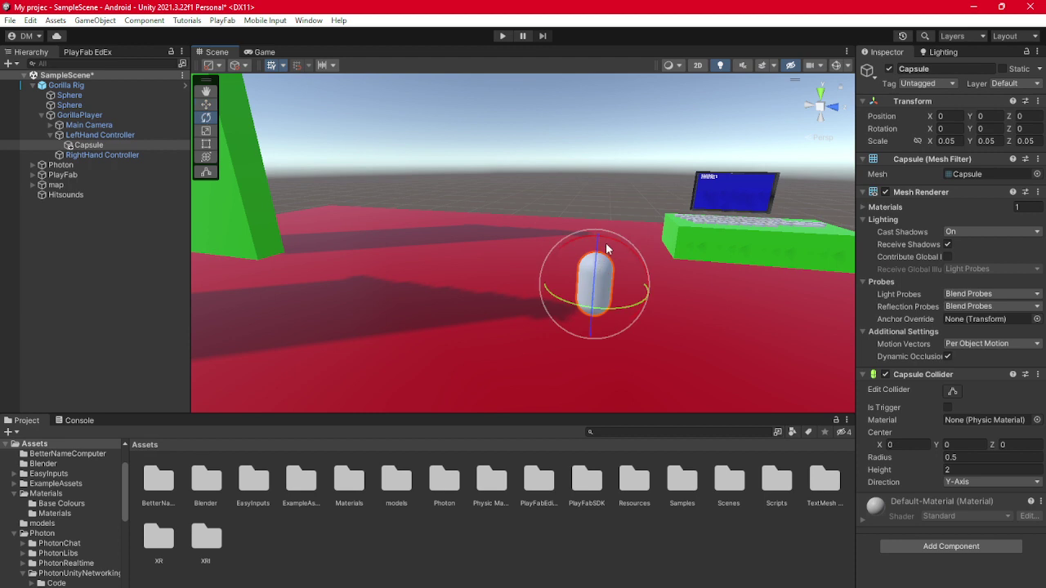
drag(609, 243, 706, 340)
right_drag(705, 340, 470, 325)
Run the game and, in the scene view, move the LeftHand Controller to about X -0.38, Y 0.115, away from the gorilla's head.
click(502, 36)
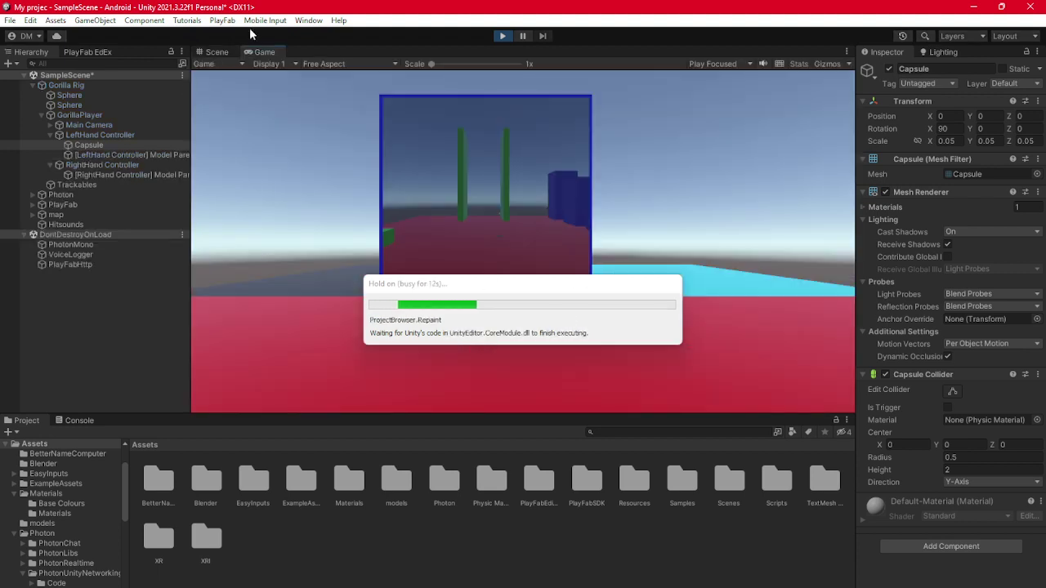
click(210, 53)
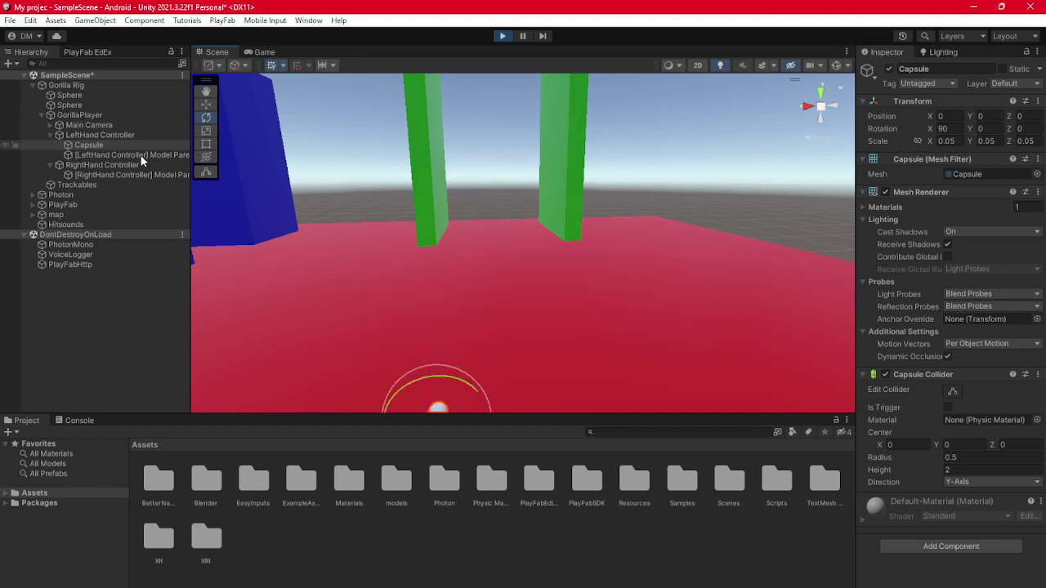
double_click(100, 135)
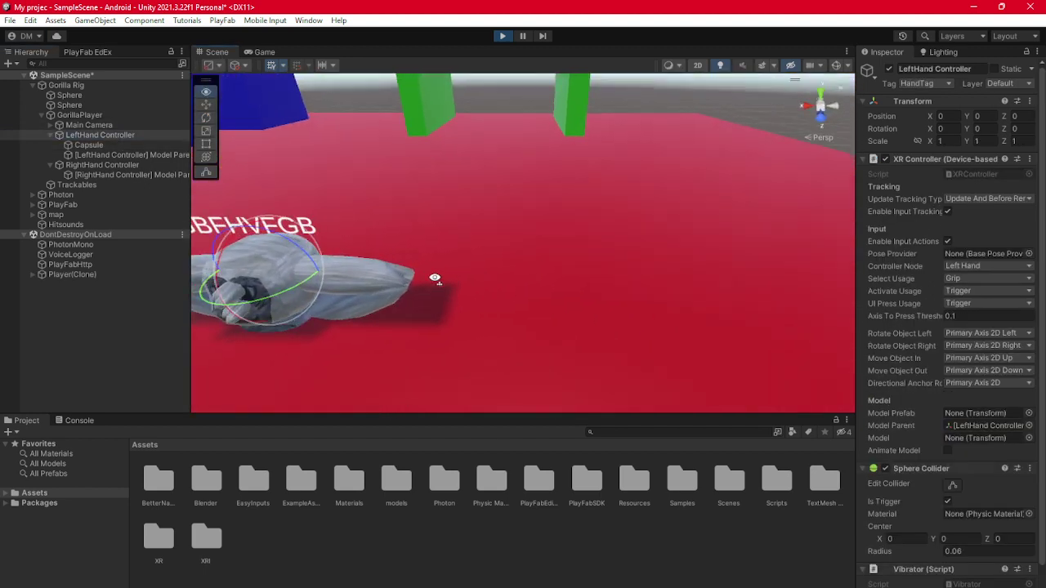
key(w)
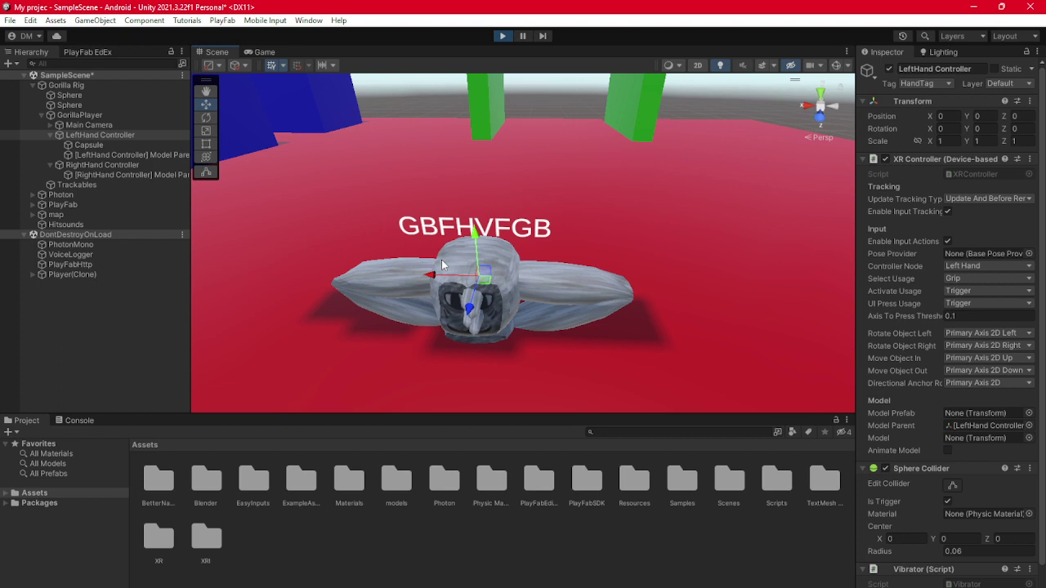
drag(434, 279, 597, 204)
right_drag(458, 254, 748, 263)
scroll(430, 249, up, 5)
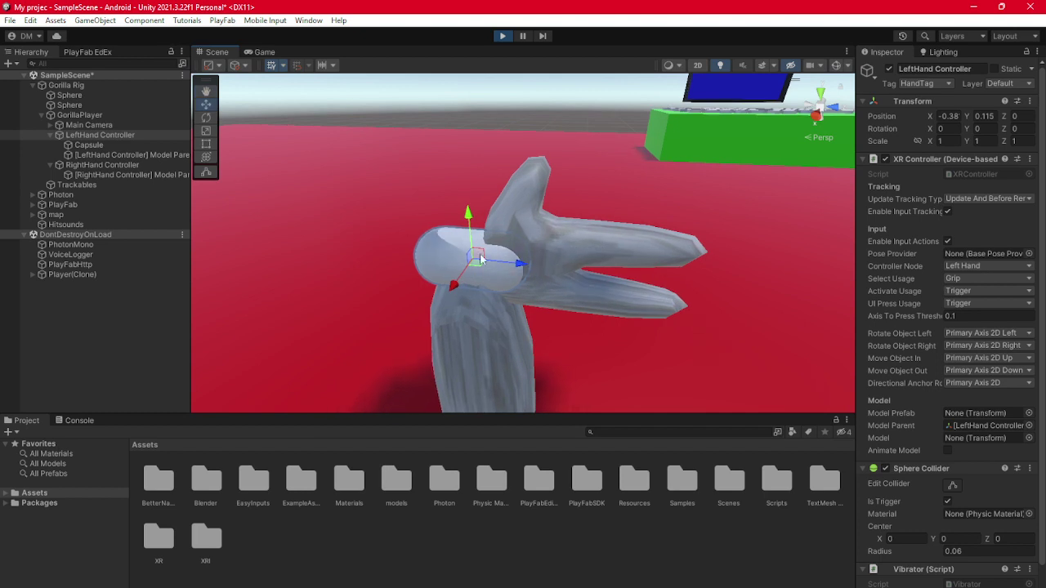
right_drag(557, 230, 502, 252)
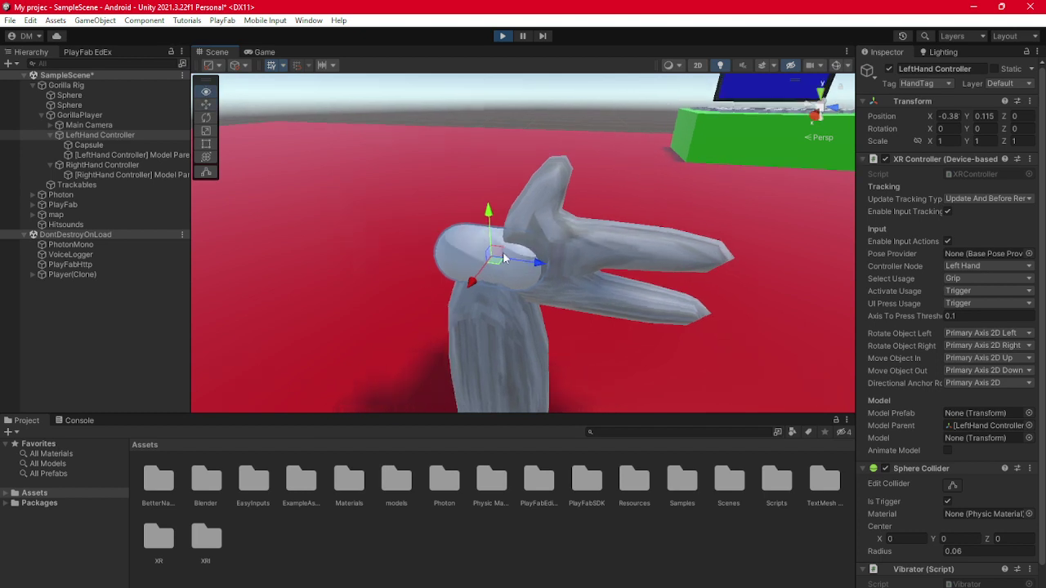
Move the capsule onto the tip of the gorilla's upper finger, at about Y 0.02, Z 0.15.
click(106, 147)
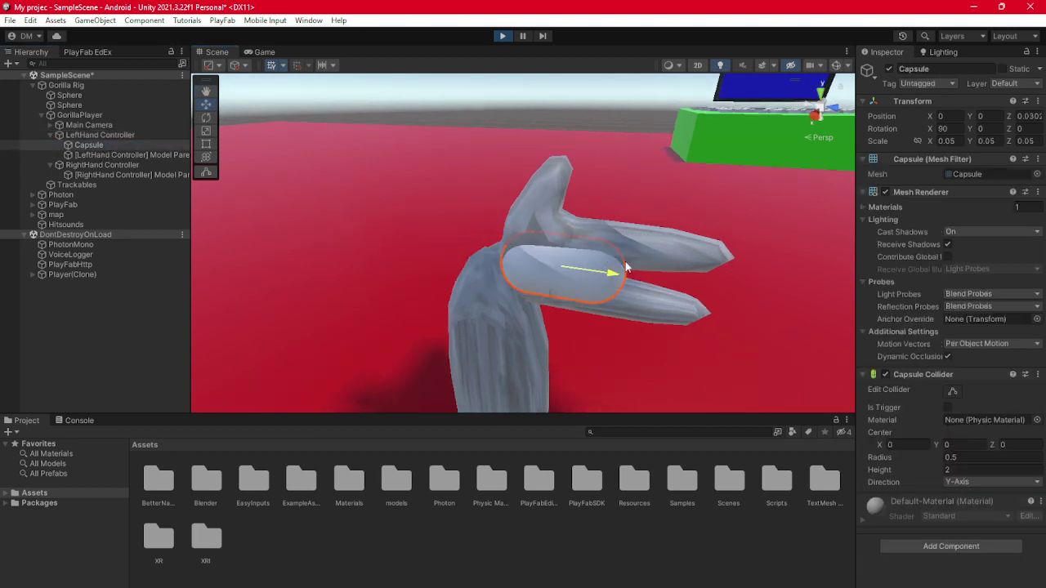
drag(718, 273, 736, 273)
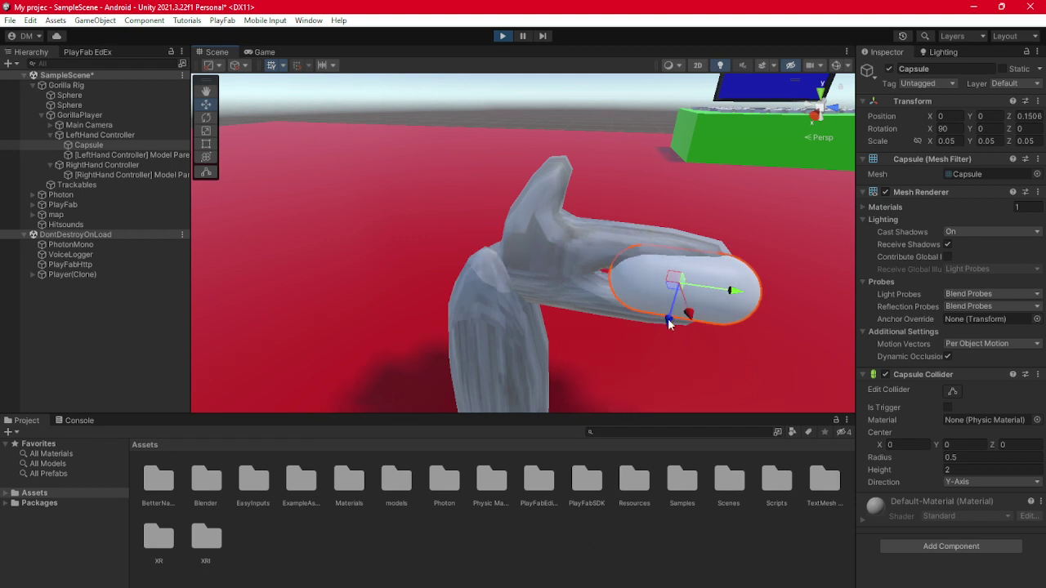
drag(668, 318, 791, 250)
key(w)
right_drag(791, 250, 792, 250)
Scale the capsule down uniformly to about 0.039 and fine-tune its Z position to about 0.149.
click(206, 131)
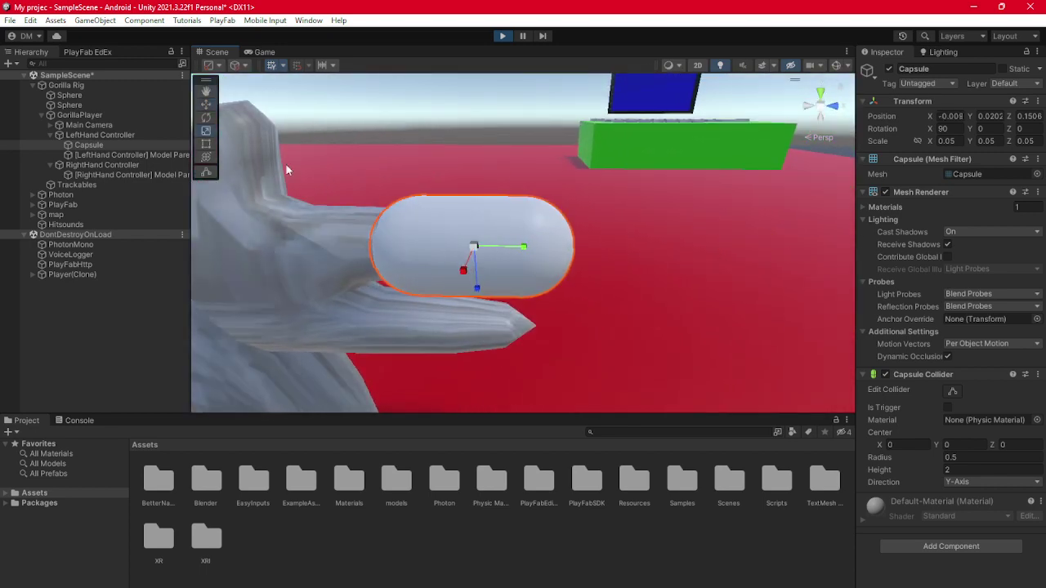
drag(460, 254, 514, 248)
key(w)
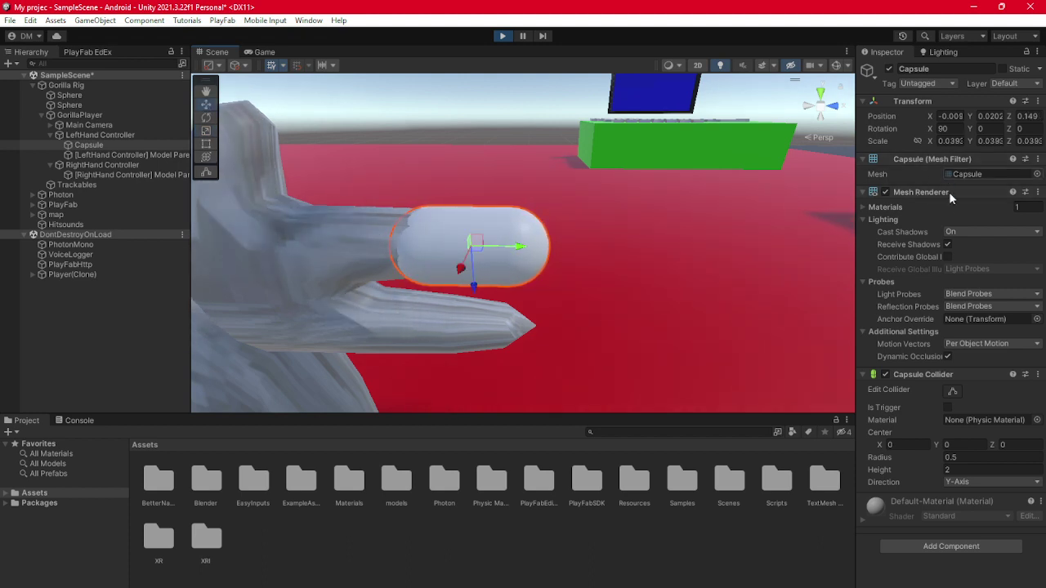
Copy the capsule's local position, exit Play mode, and paste the position into the capsule's Transform.
click(1037, 102)
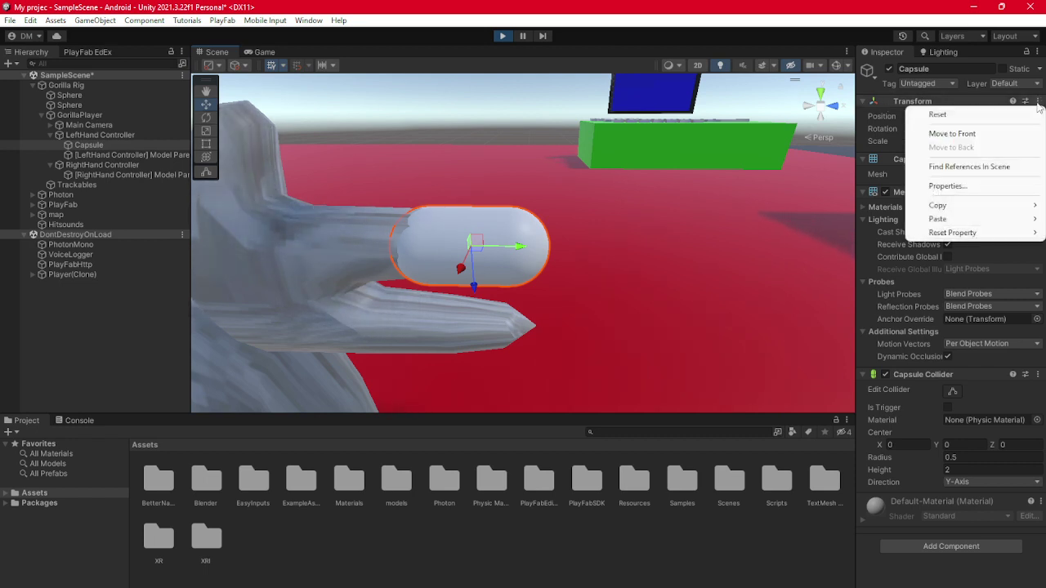
mouse_move(969, 209)
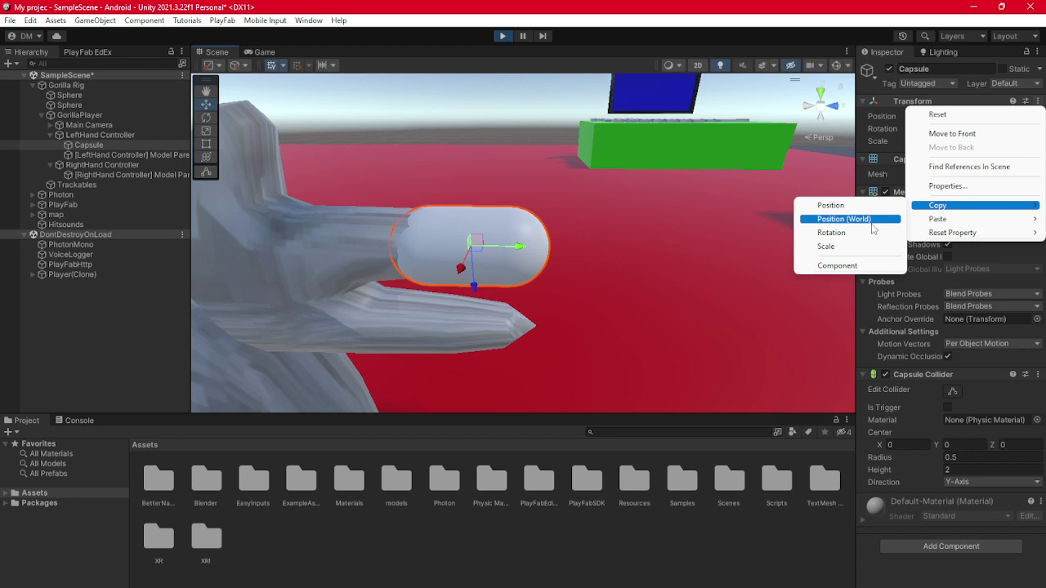
click(846, 211)
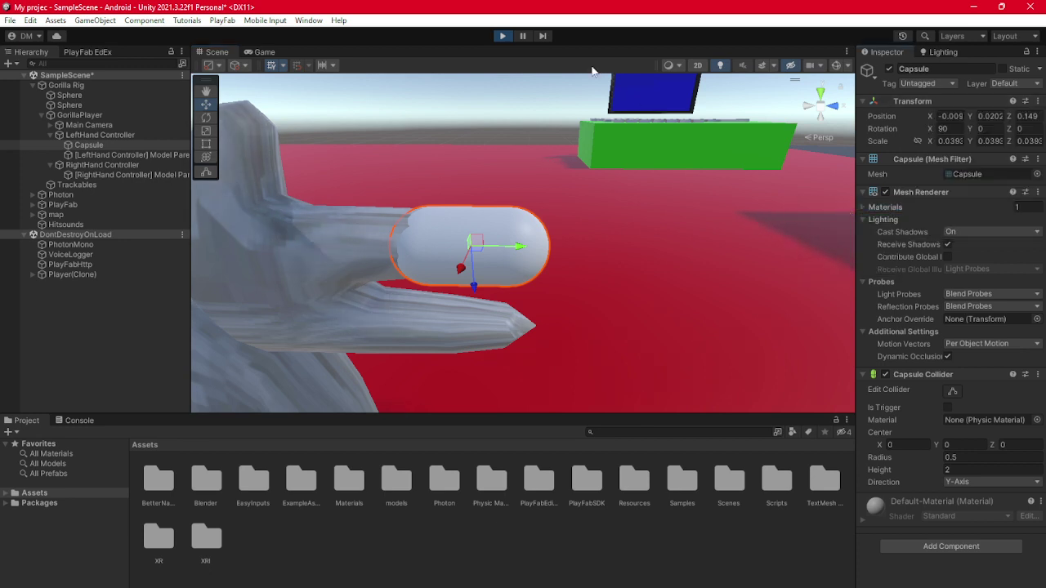
click(502, 36)
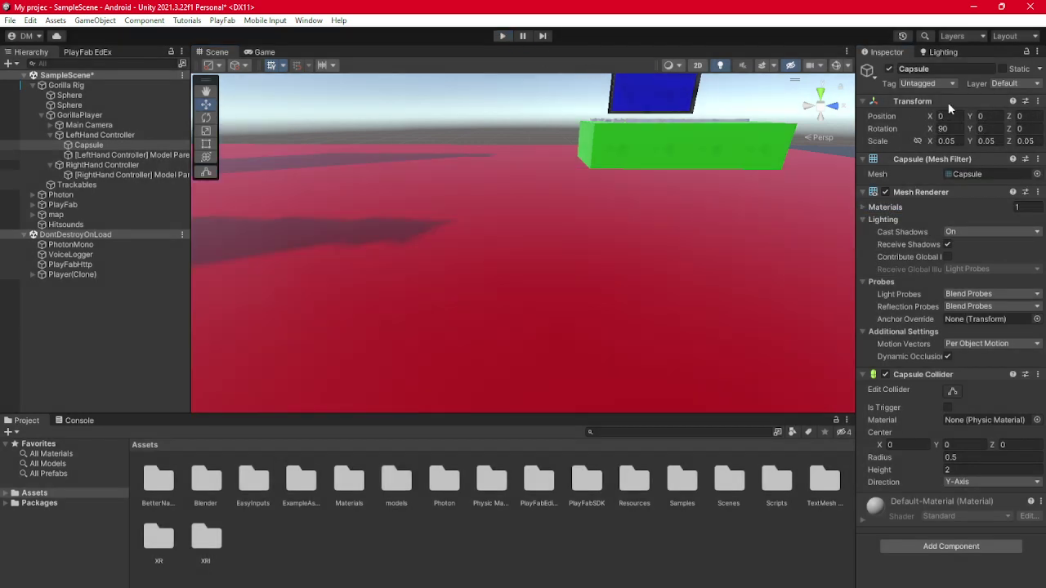
click(1038, 102)
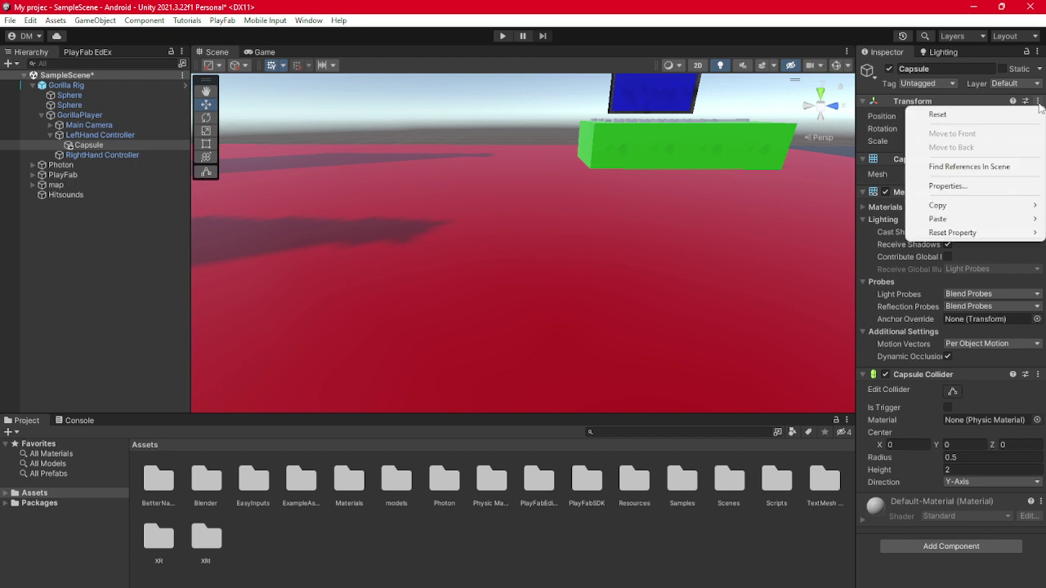
mouse_move(969, 223)
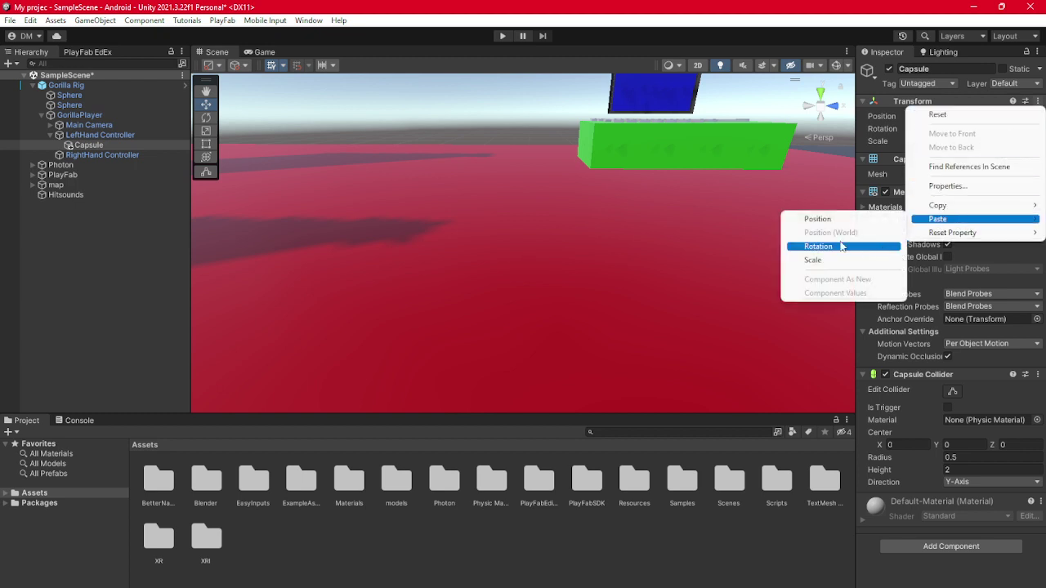
click(822, 221)
right_drag(719, 229, 502, 237)
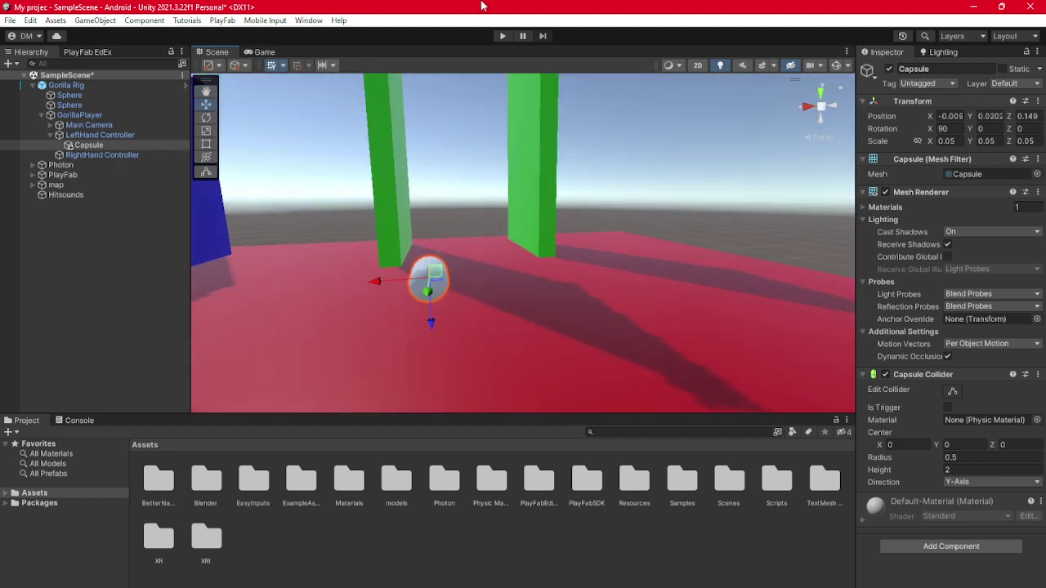
Run the game again and, in the scene view, move the LeftHand Controller away from the gorilla's body.
click(502, 36)
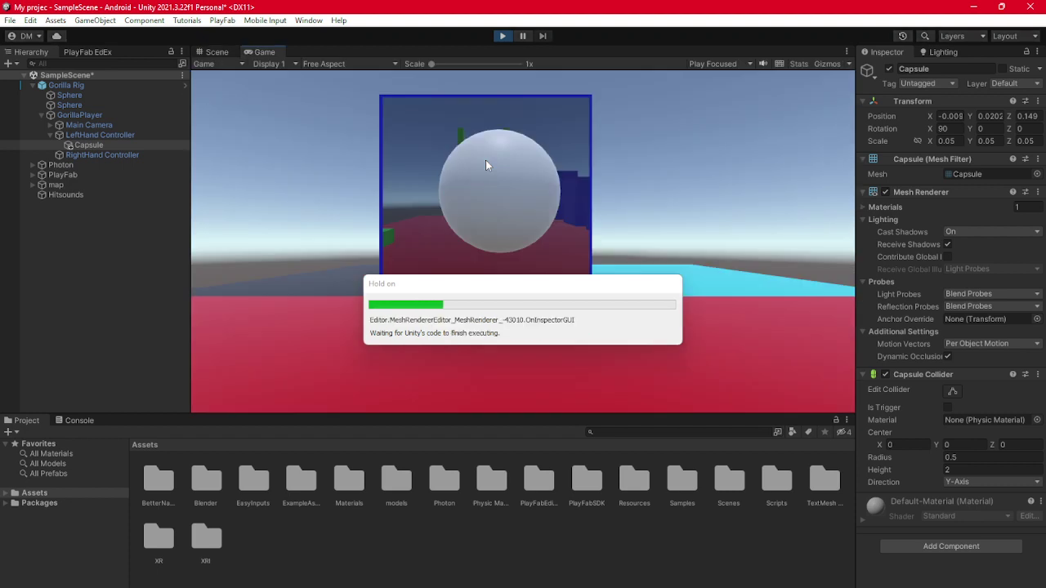
click(215, 51)
right_drag(621, 270, 425, 260)
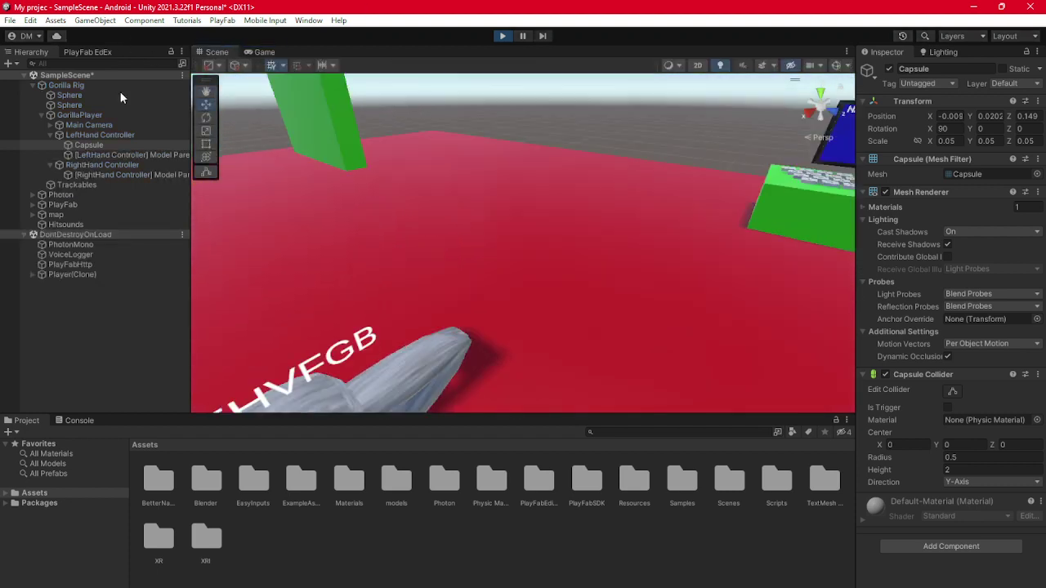
double_click(117, 135)
drag(401, 311, 578, 289)
key(w)
right_drag(579, 290, 230, 197)
Scale the capsule on the fingertip down uniformly to about 0.042.
click(131, 145)
key(a)
right_drag(392, 198, 405, 196)
click(207, 131)
key(d)
right_drag(555, 199, 565, 218)
key(a)
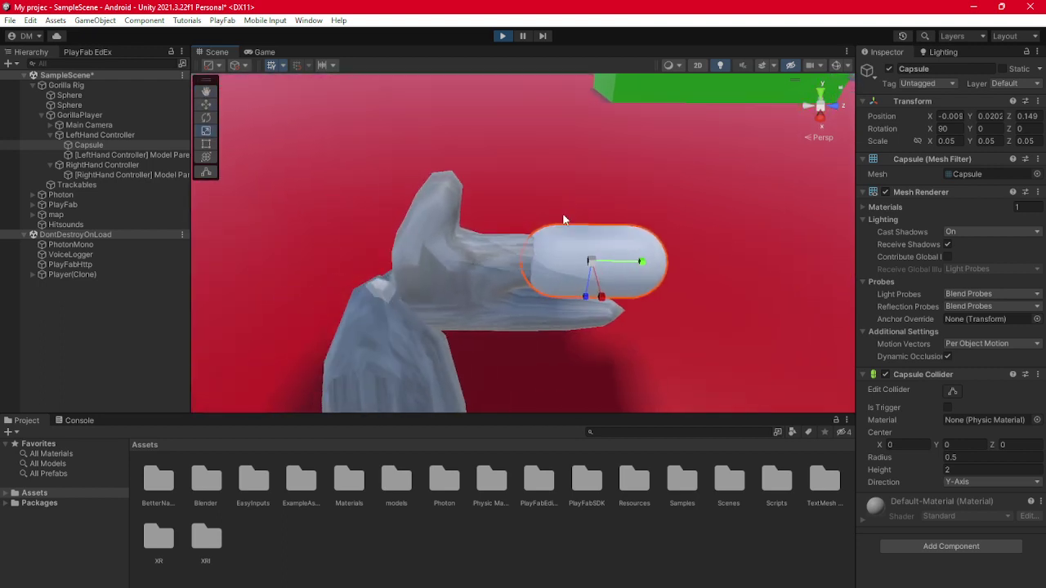
mouse_move(590, 264)
mouse_down()
mouse_move(577, 283)
mouse_move(591, 278)
mouse_up()
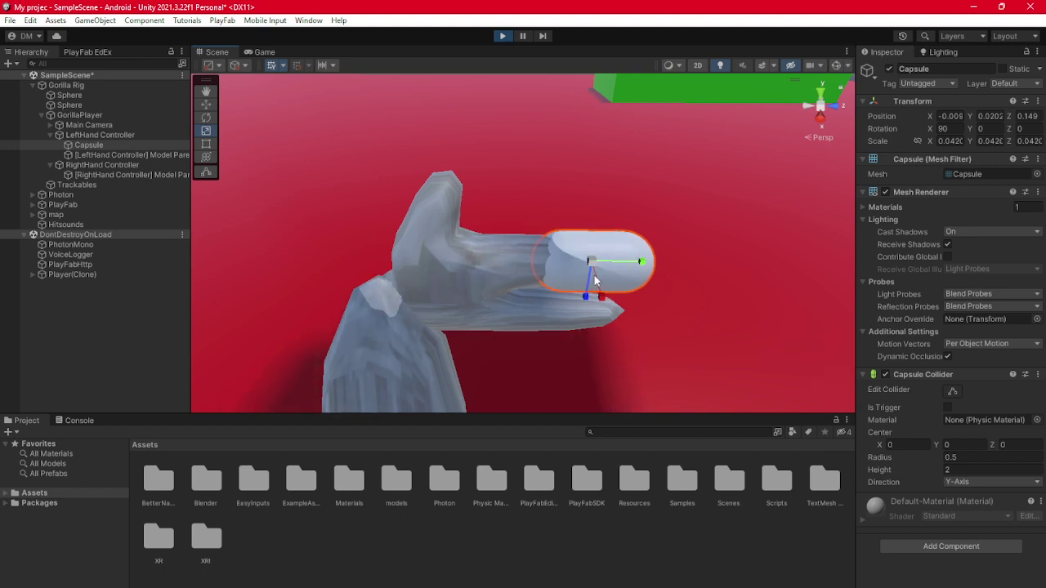
Copy the capsule's scale, exit Play mode, and paste the scale into the capsule's Transform.
click(1037, 101)
mouse_move(967, 205)
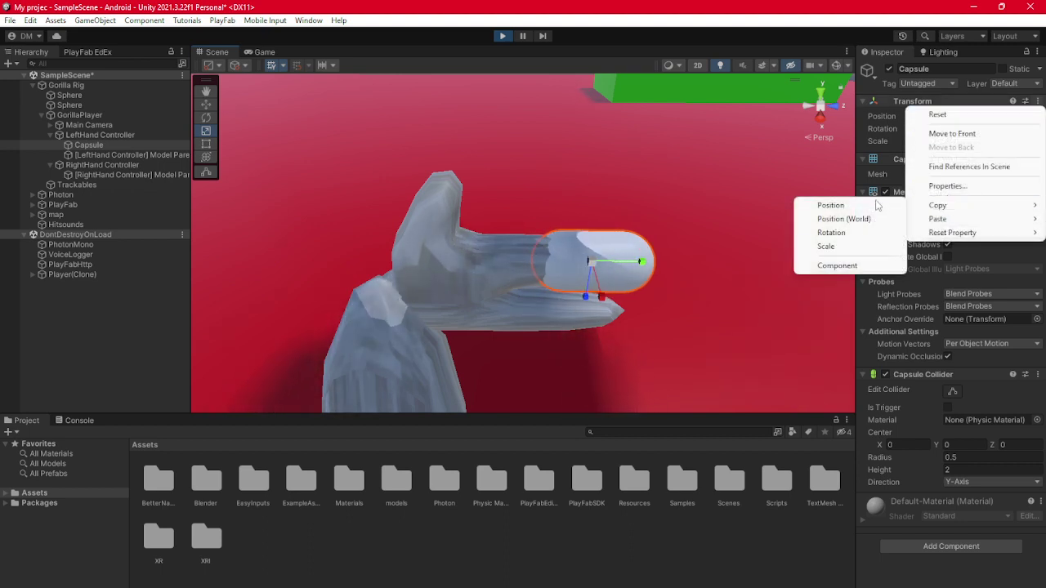
click(852, 252)
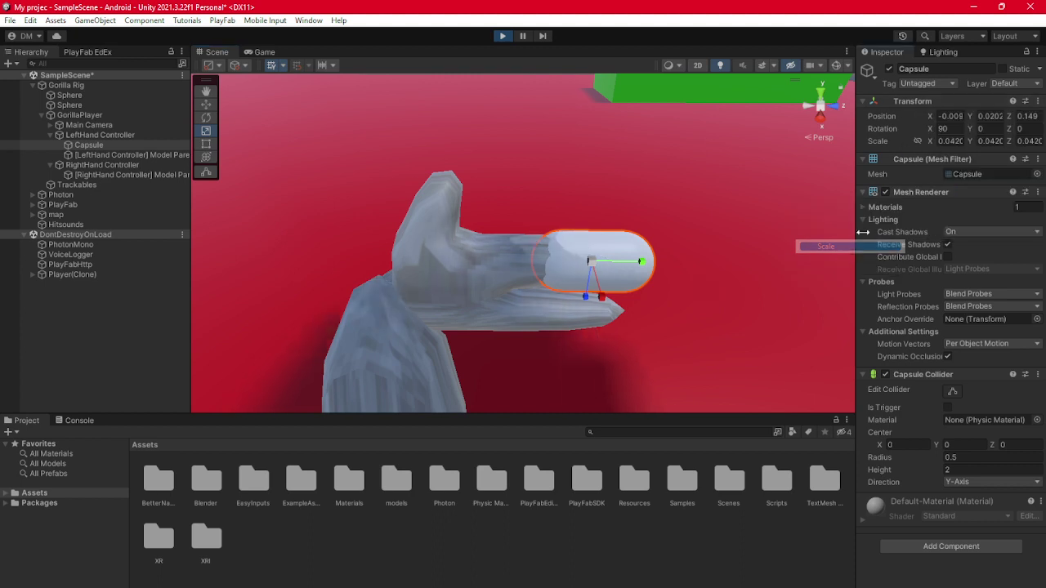
click(502, 36)
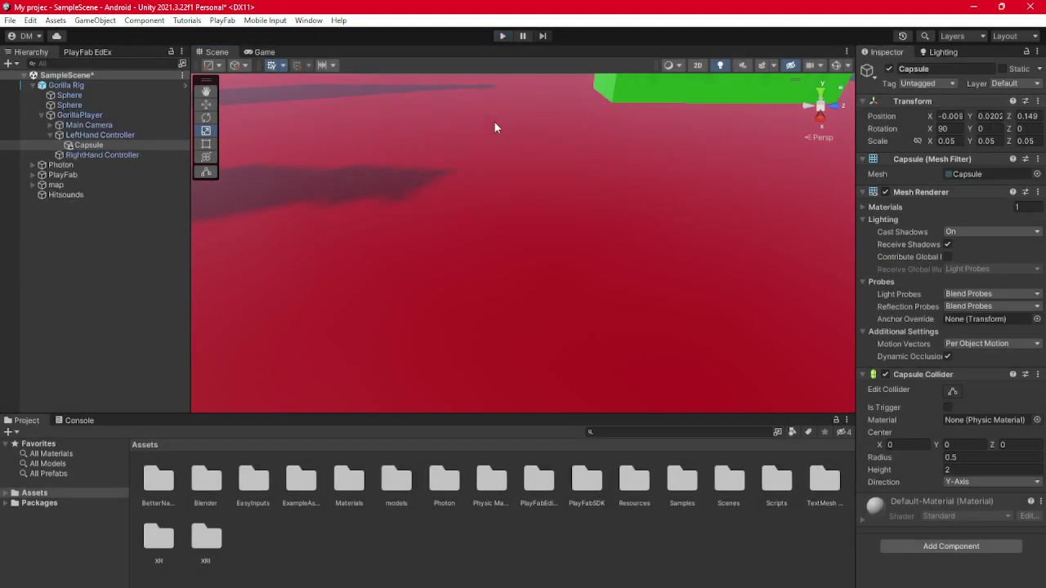
click(1037, 101)
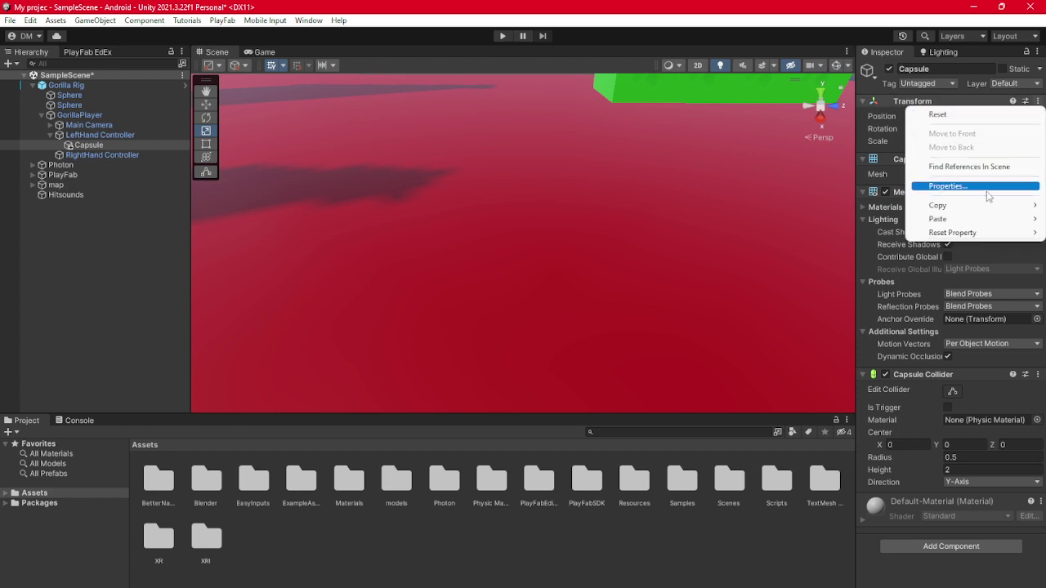
mouse_move(969, 221)
click(832, 261)
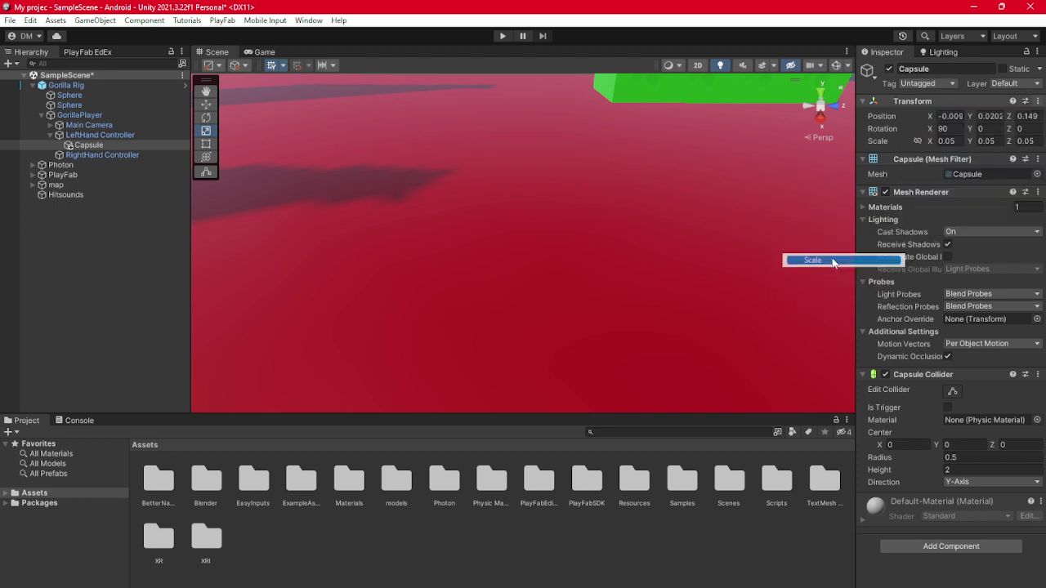
Duplicate the left-hand capsule, parent the copy to RightHand Controller, and shift it along X to about 0.031.
mouse_move(512, 226)
right_down()
mouse_move(477, 205)
mouse_move(616, 166)
mouse_move(526, 231)
right_up()
alt+drag(525, 231, 525, 246)
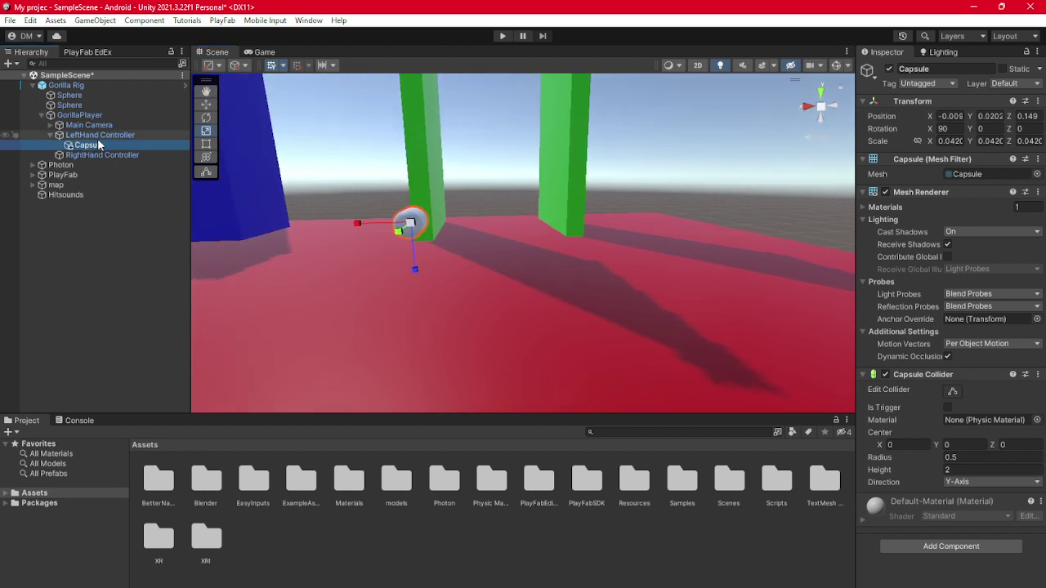
key(ctrl+d)
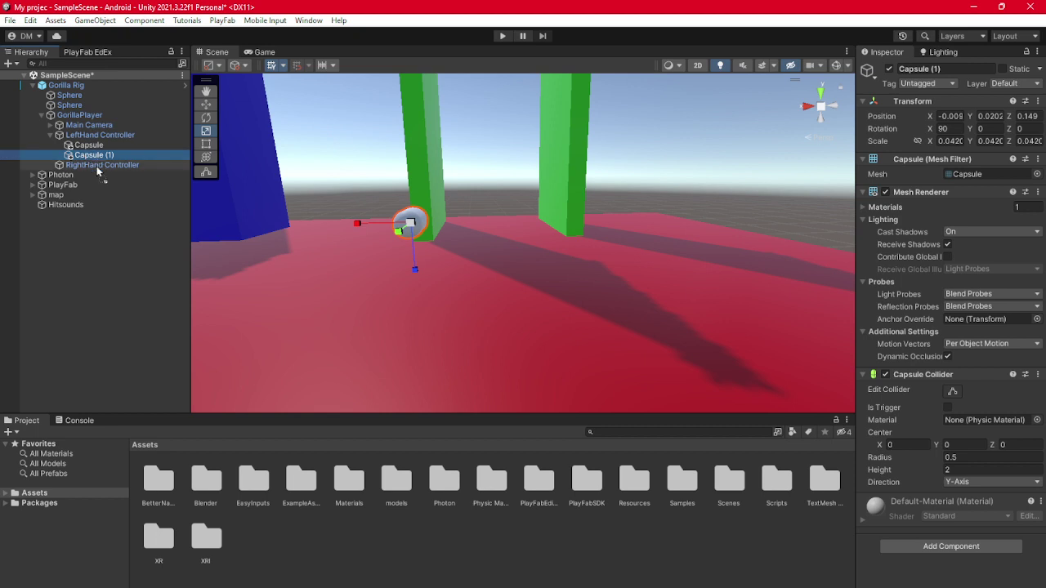
drag(90, 170, 88, 166)
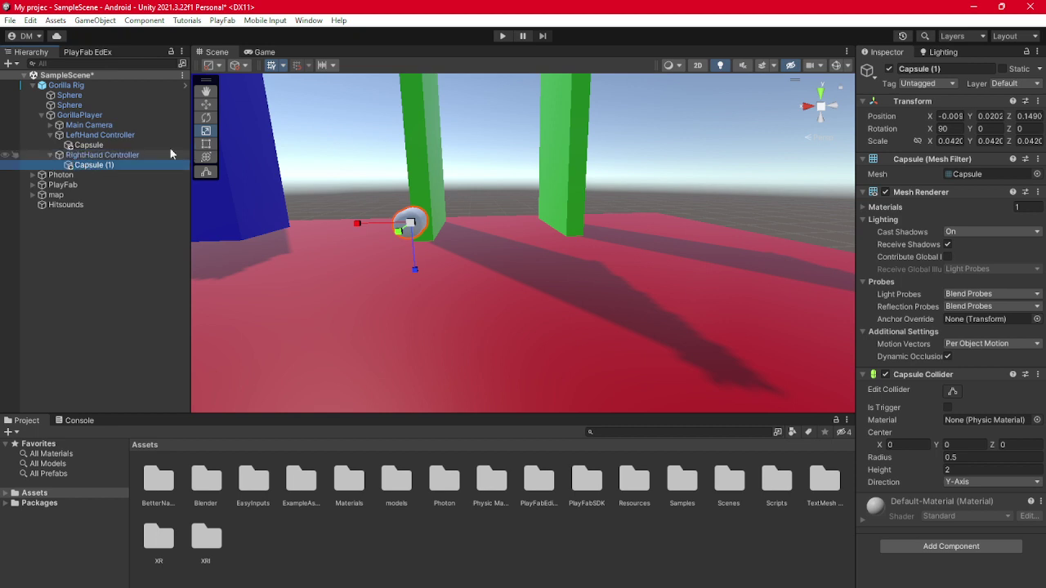
right_drag(514, 113, 509, 112)
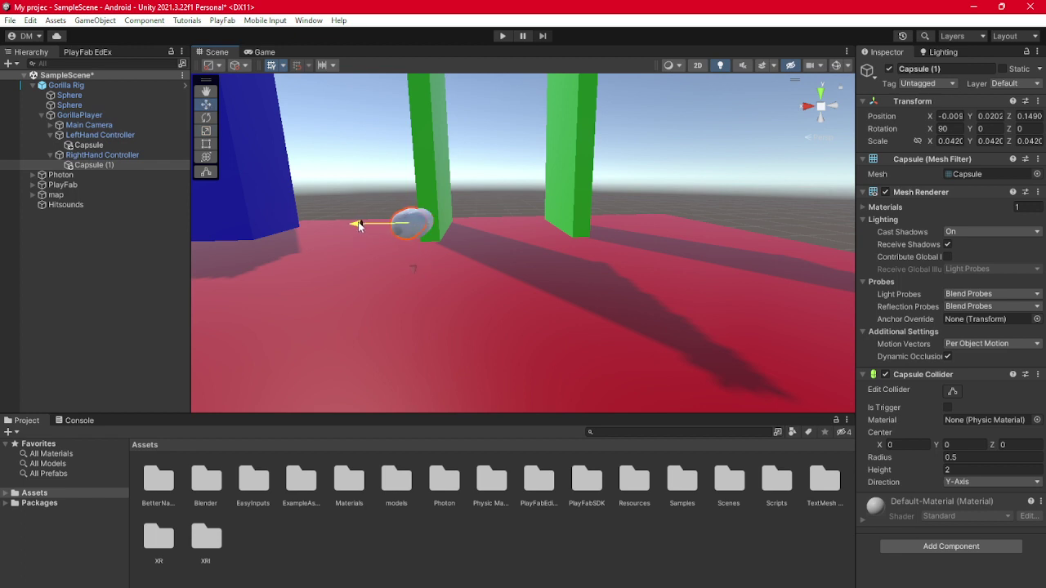
Run the game and, in the scene view, move the RightHand Controller away from the gorilla's body to X about 0.334.
click(502, 36)
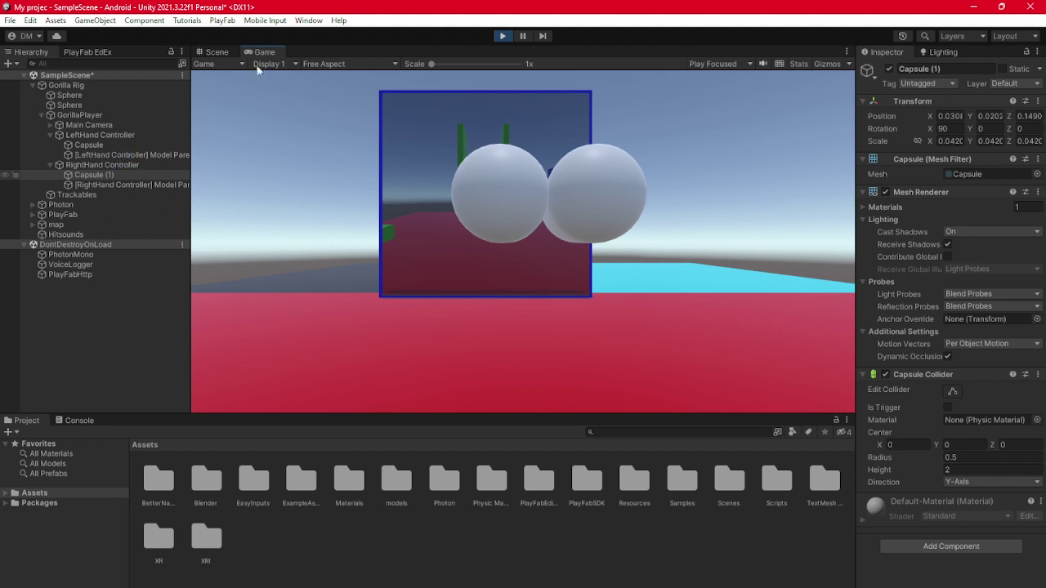
click(216, 51)
click(107, 155)
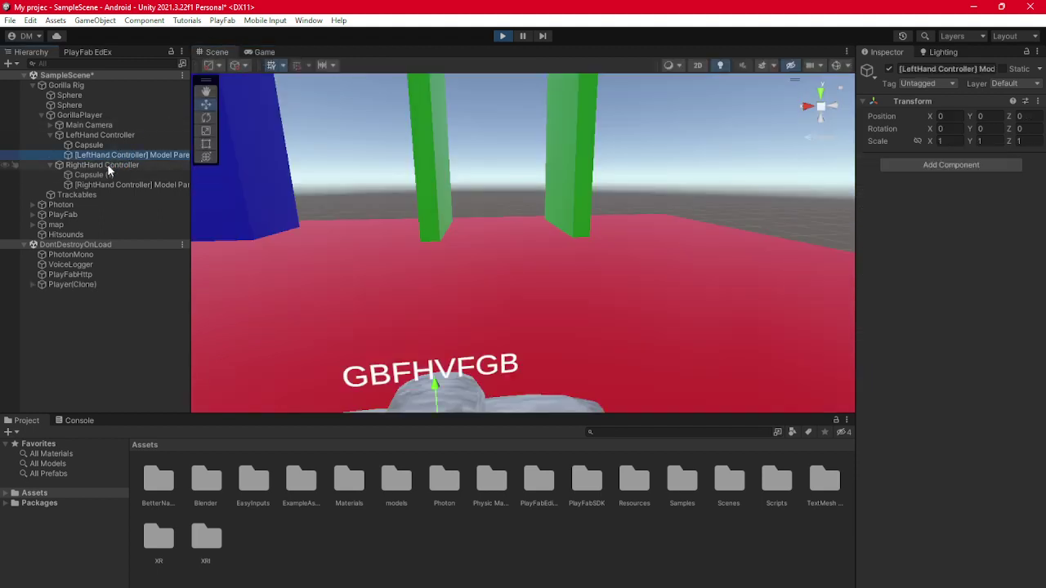
double_click(107, 164)
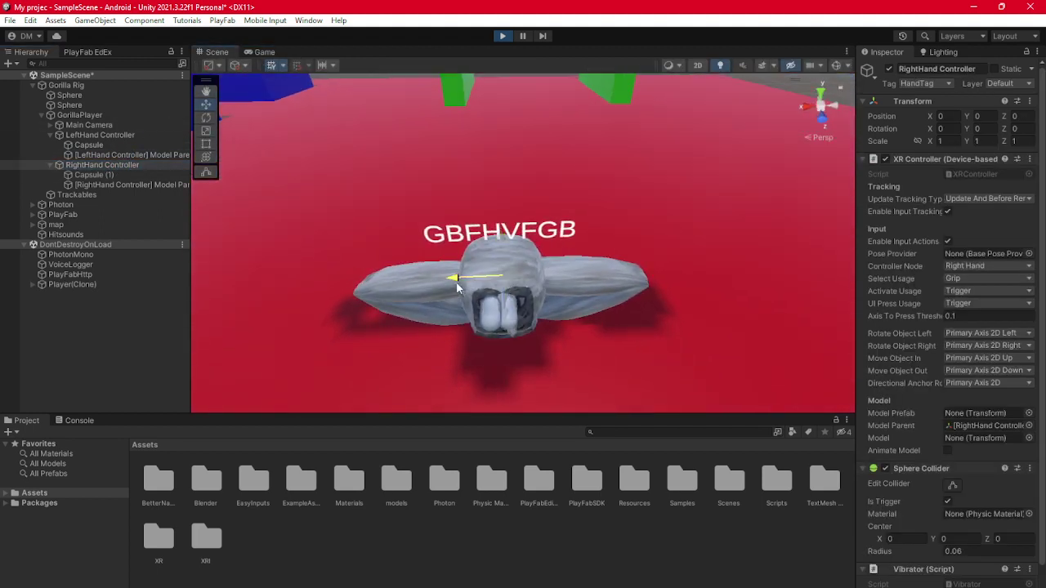
drag(456, 286, 334, 297)
key(f)
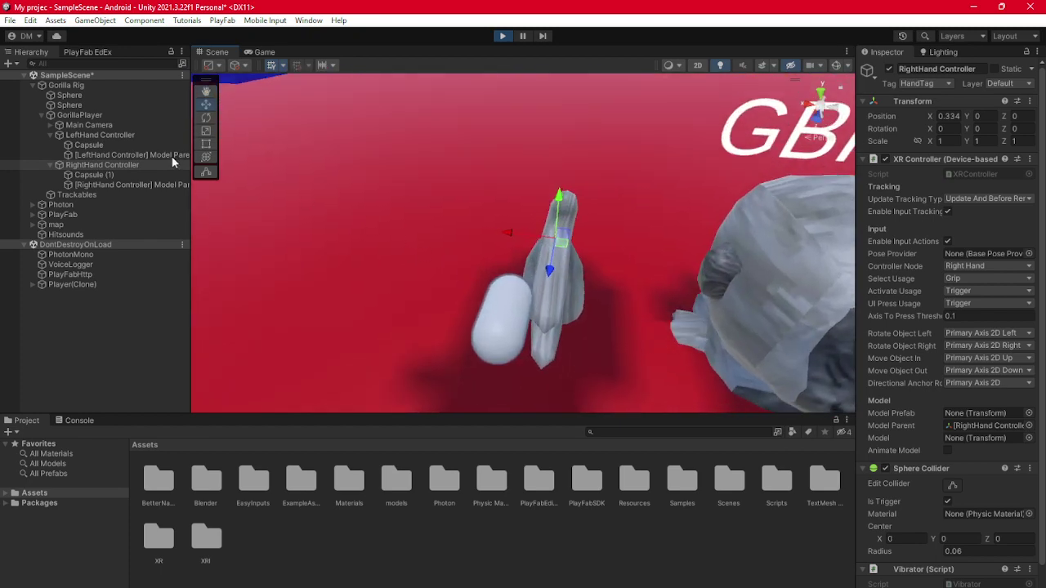
Move Capsule (1) onto the gorilla's right fingertip, at about X -0.005, Y 0.028, Z 0.134.
double_click(94, 175)
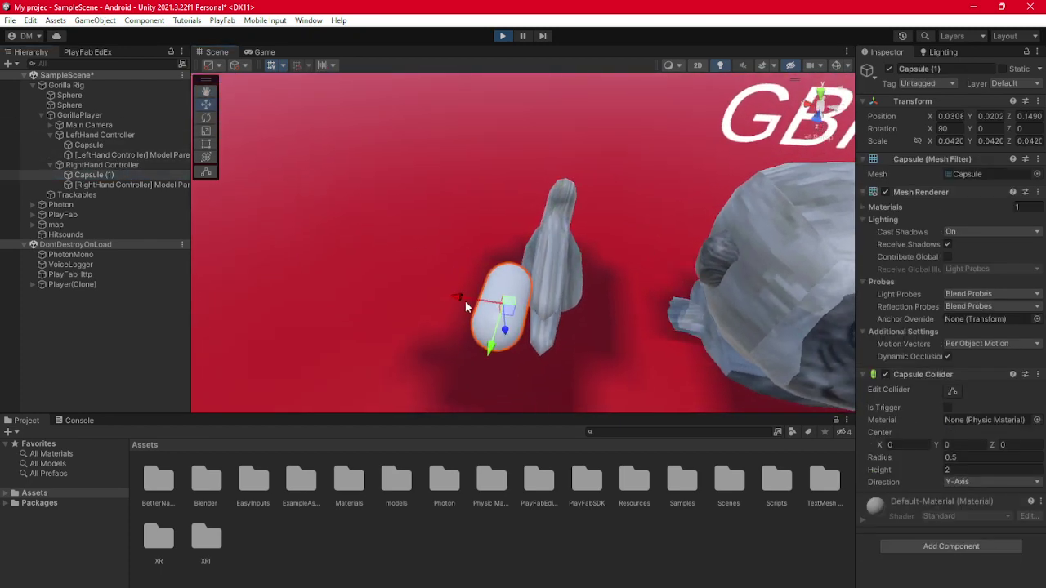
drag(466, 306, 499, 313)
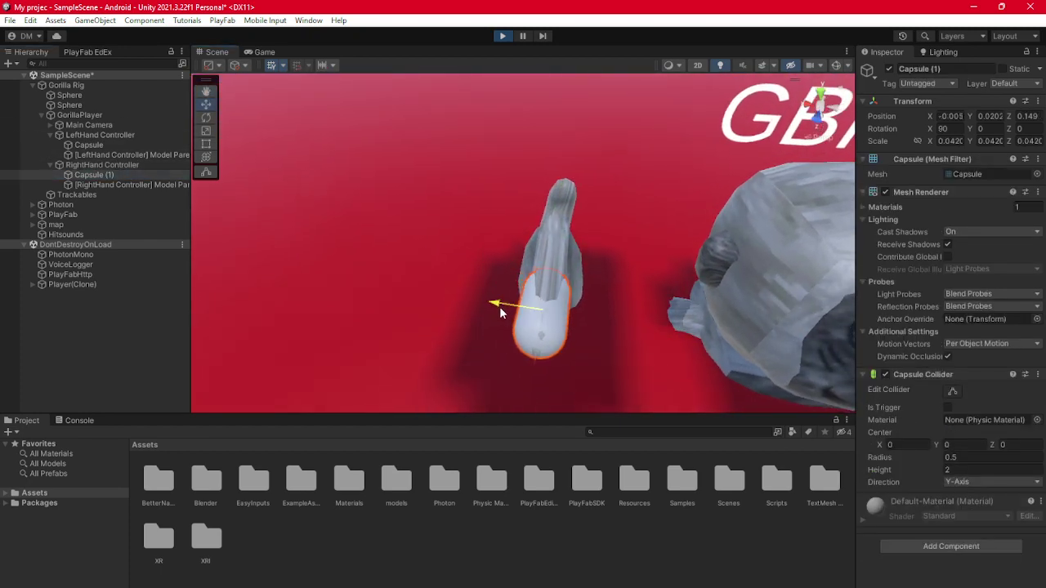
alt+drag(736, 360, 388, 218)
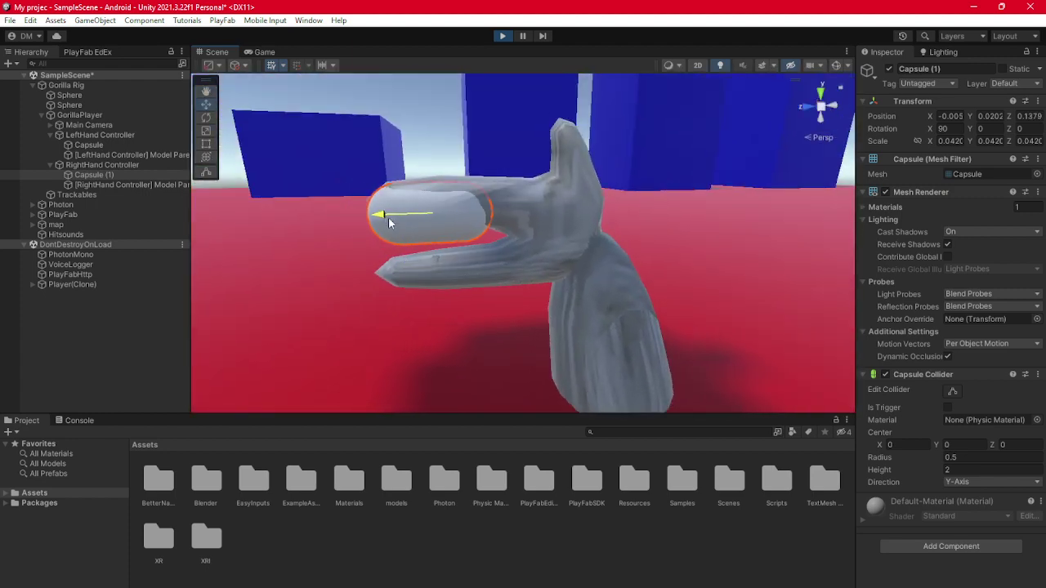
drag(426, 258, 426, 245)
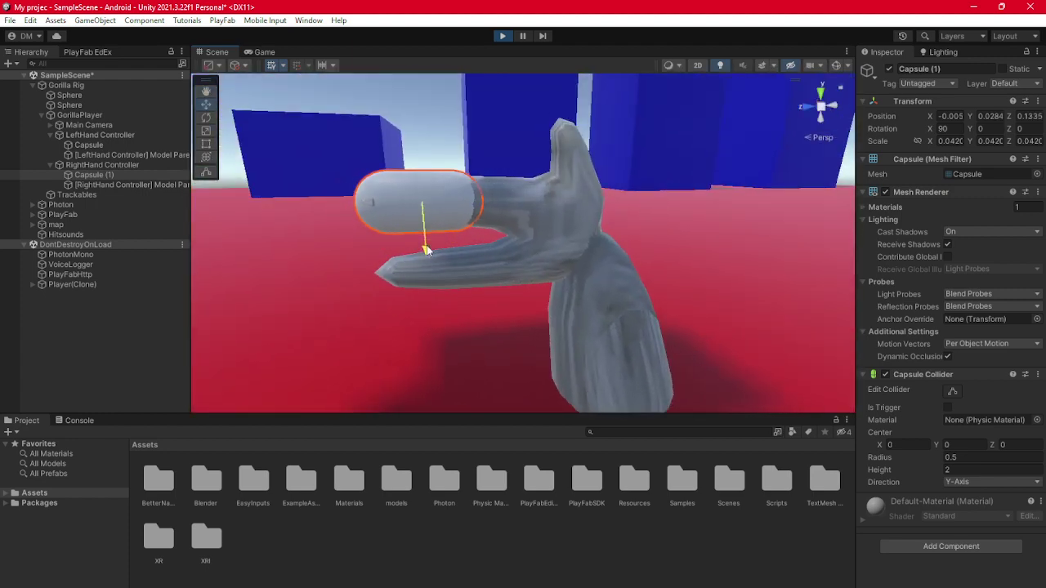
Copy Capsule (1)'s local position, exit Play mode, and paste the position into its Transform.
right_click(975, 130)
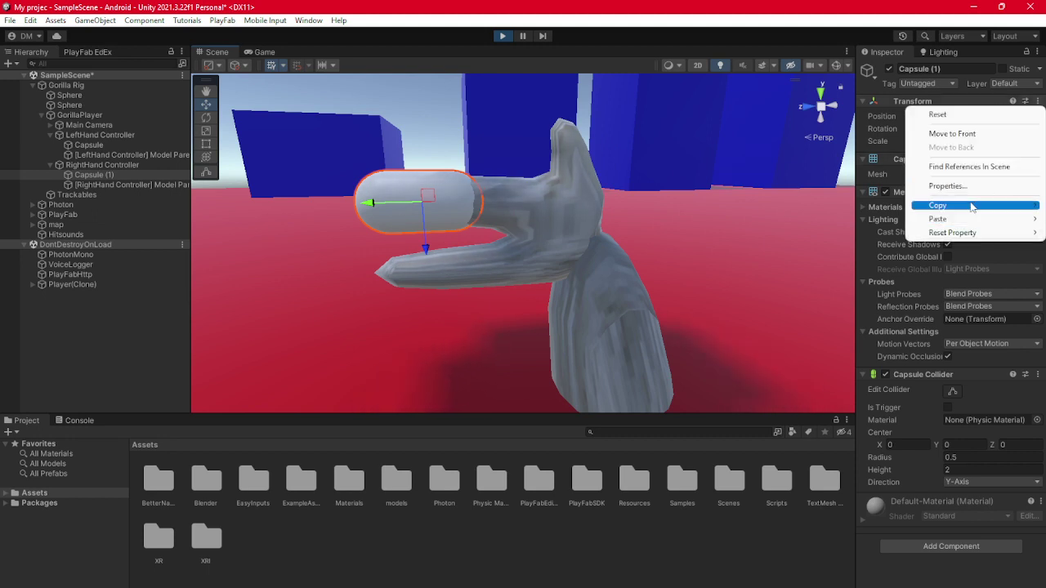
mouse_move(972, 207)
click(860, 207)
key(ctrl+p)
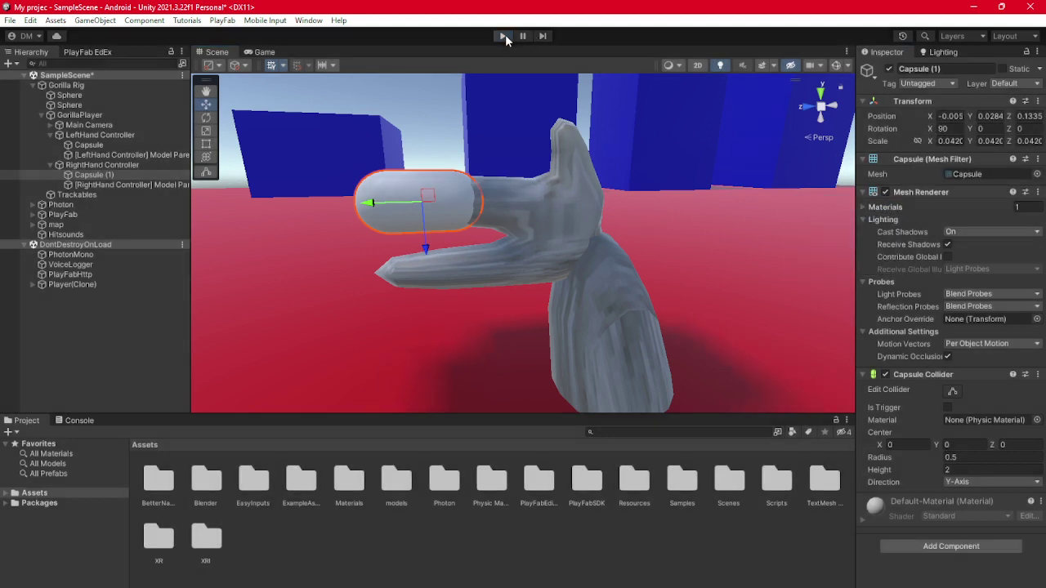
click(1038, 101)
mouse_move(937, 219)
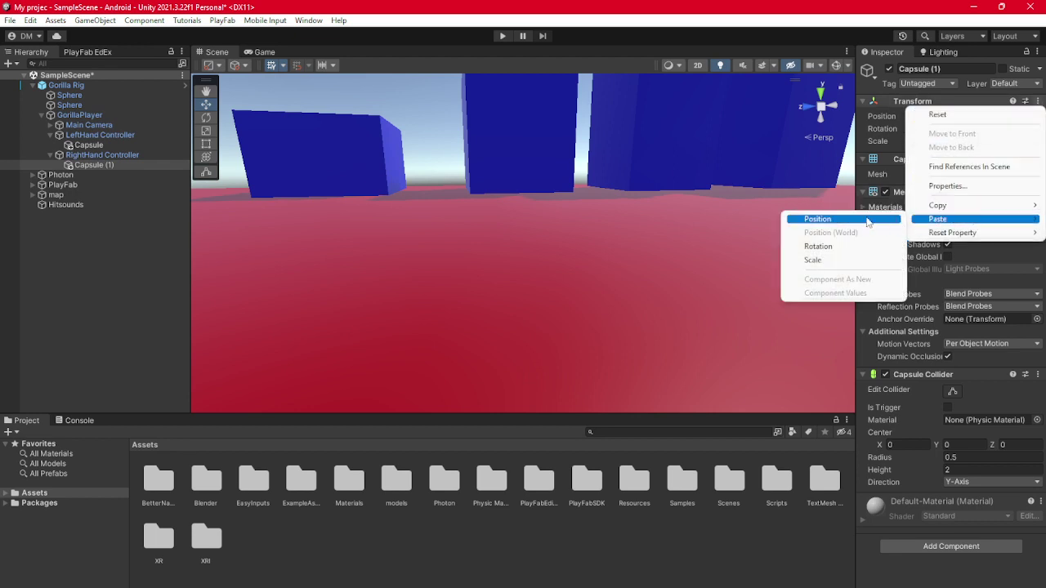
click(809, 218)
Enable Is Trigger on the Capsule Colliders of both hand capsules.
right_drag(756, 209, 931, 430)
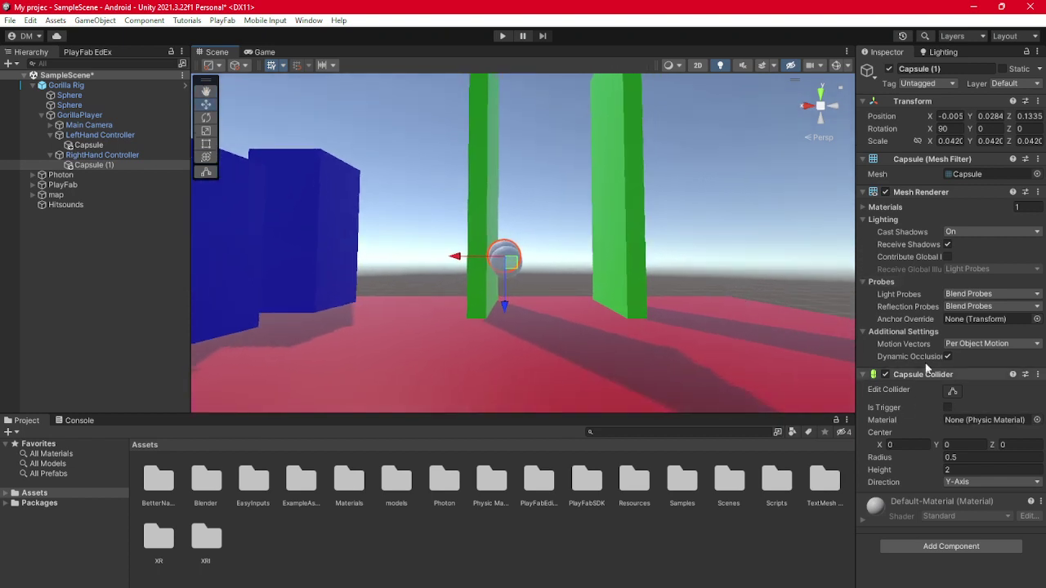
click(114, 144)
click(949, 408)
Assign the HandTag tag to both the left-hand and right-hand capsules.
right_drag(552, 260, 496, 205)
key(w)
middle_drag(495, 205, 555, 225)
mouse_move(554, 225)
right_down()
mouse_move(572, 214)
mouse_move(518, 237)
mouse_move(572, 214)
right_up()
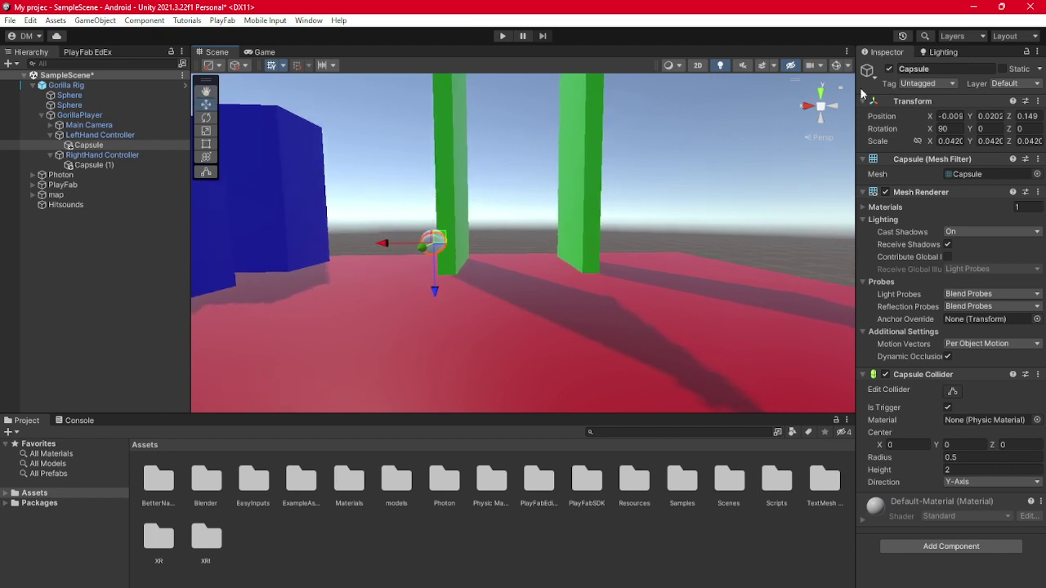
click(931, 84)
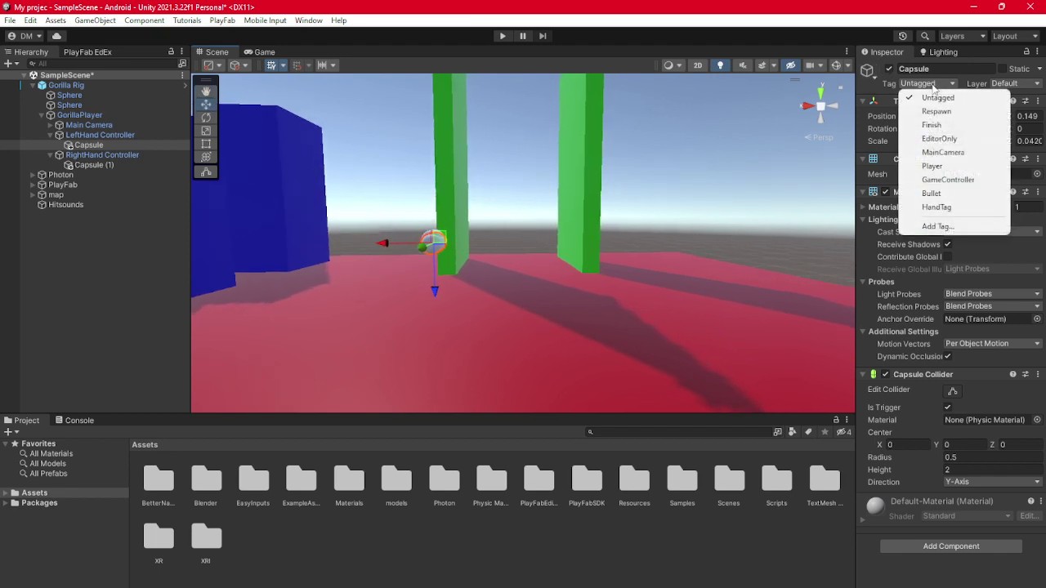
click(937, 207)
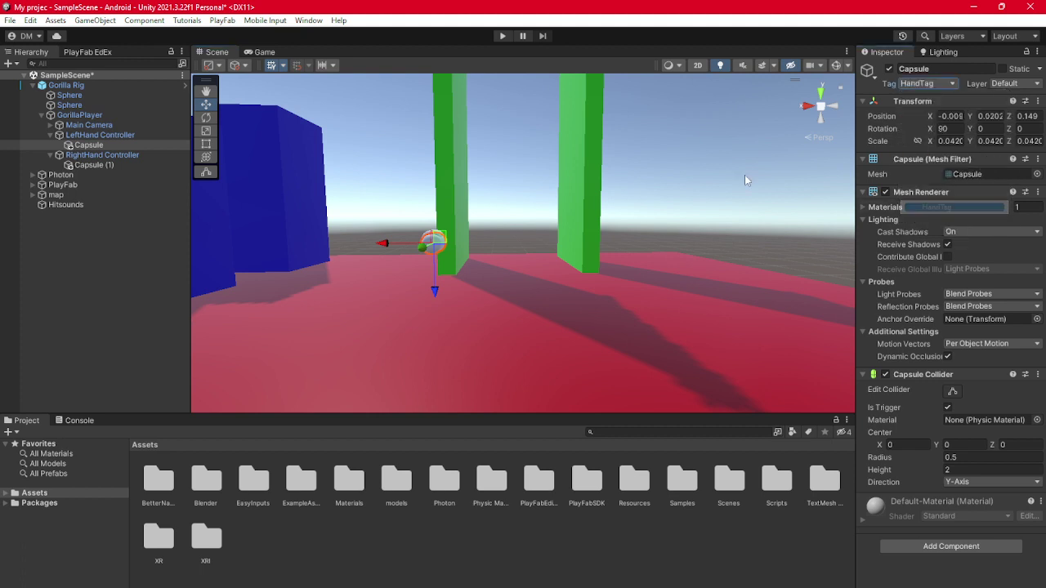
click(120, 168)
click(925, 84)
click(940, 203)
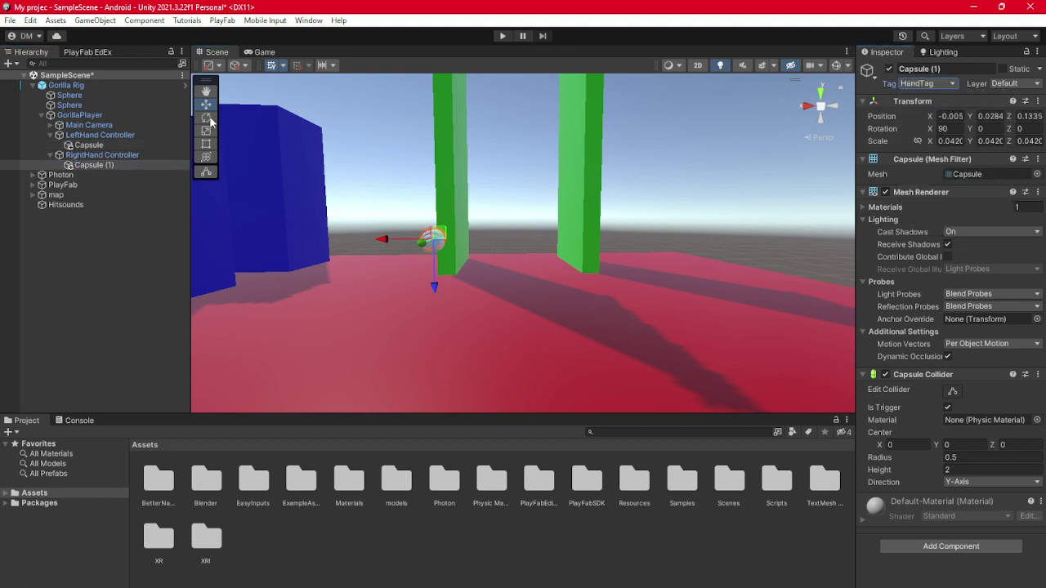
Set the right-hand capsule's layer to RightHand and the left-hand capsule's layer to LeftHand.
click(1013, 83)
click(977, 180)
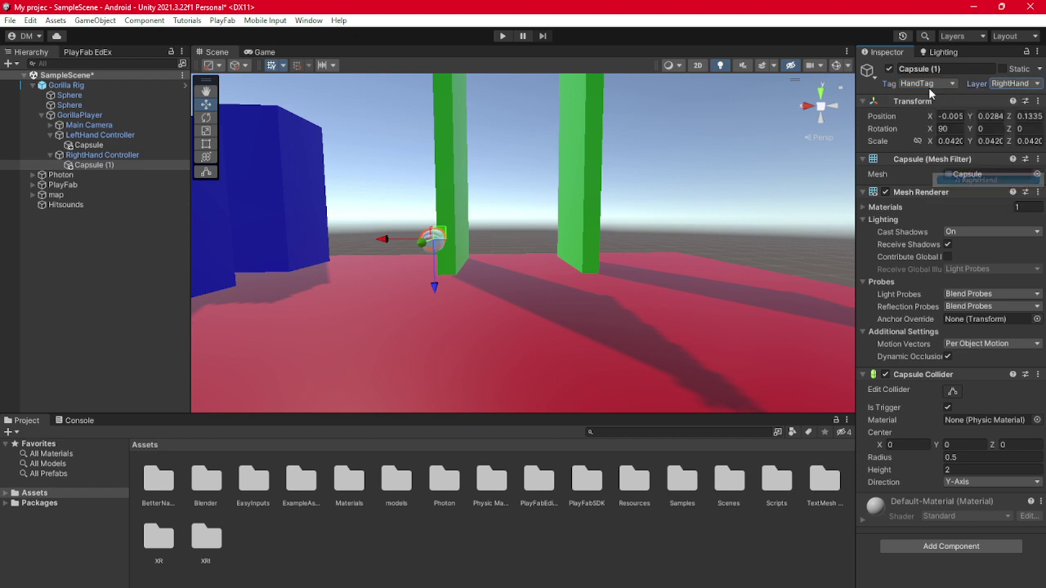
click(88, 144)
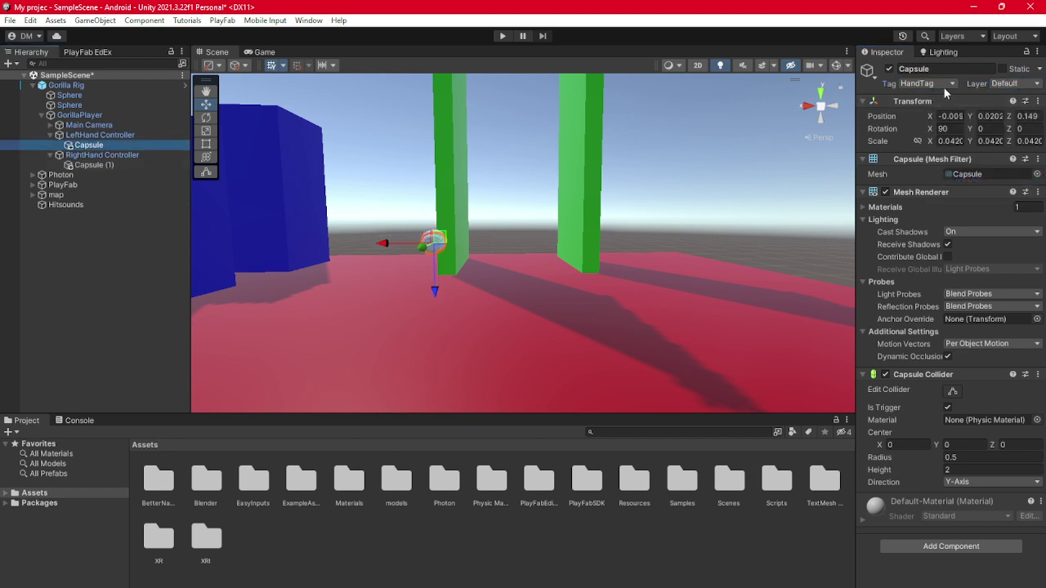
click(1005, 84)
click(973, 170)
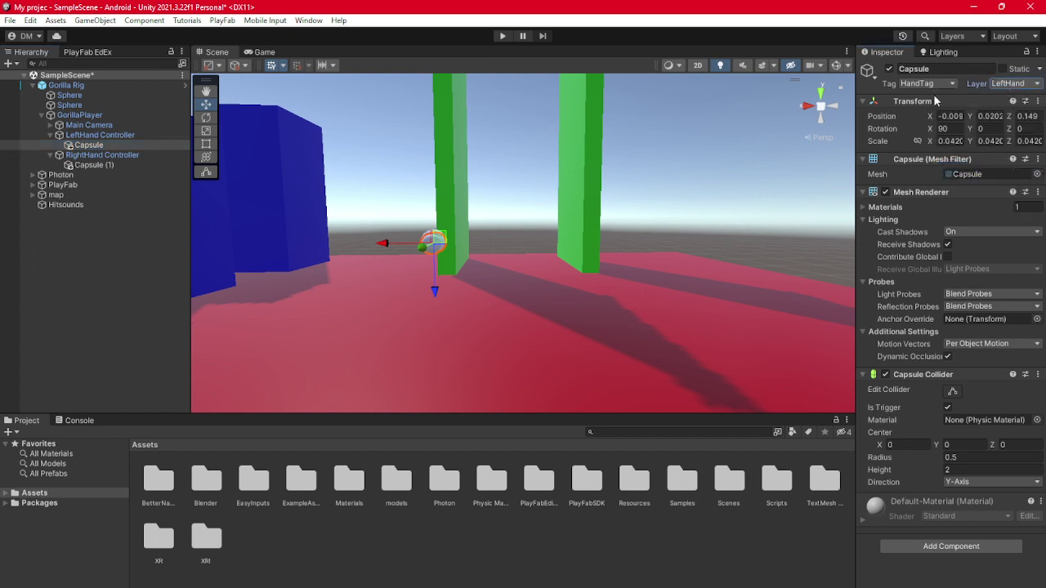
Disable the Mesh Renderer on both hand capsules and clear the selection.
right_drag(764, 160, 868, 282)
key(a)
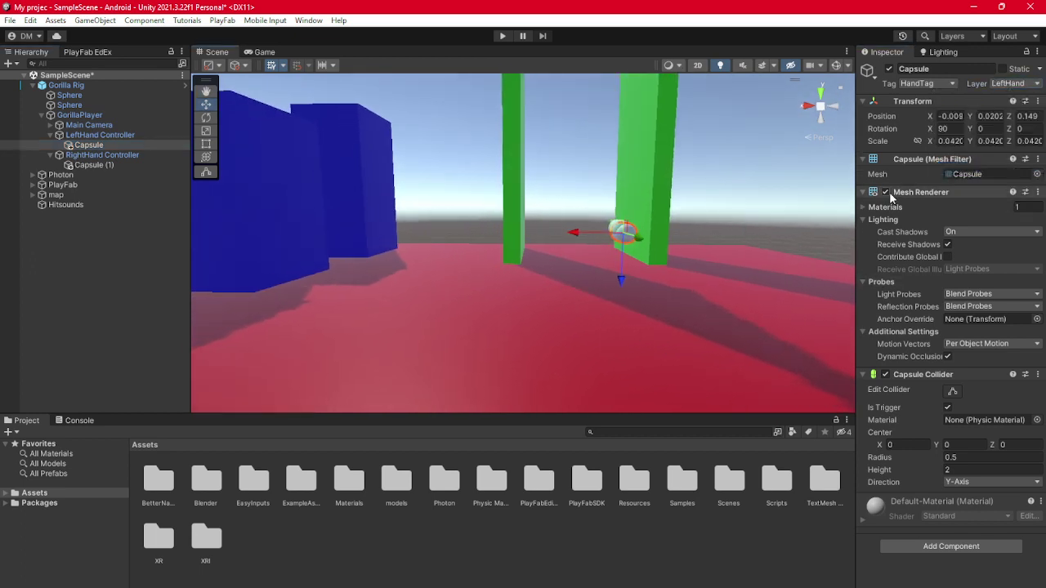
click(109, 162)
right_drag(629, 226, 713, 209)
click(713, 209)
right_drag(713, 209, 421, 245)
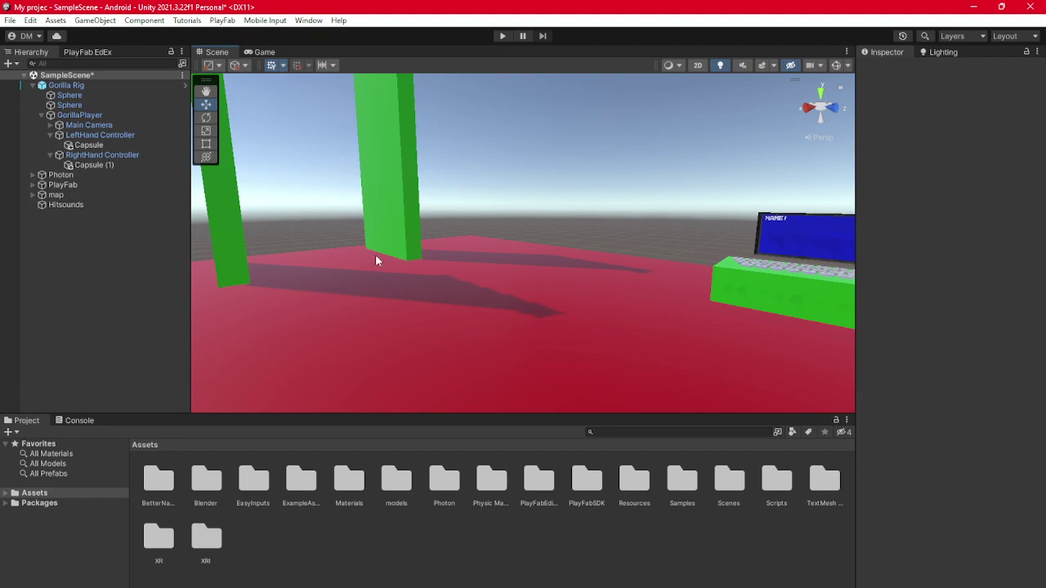